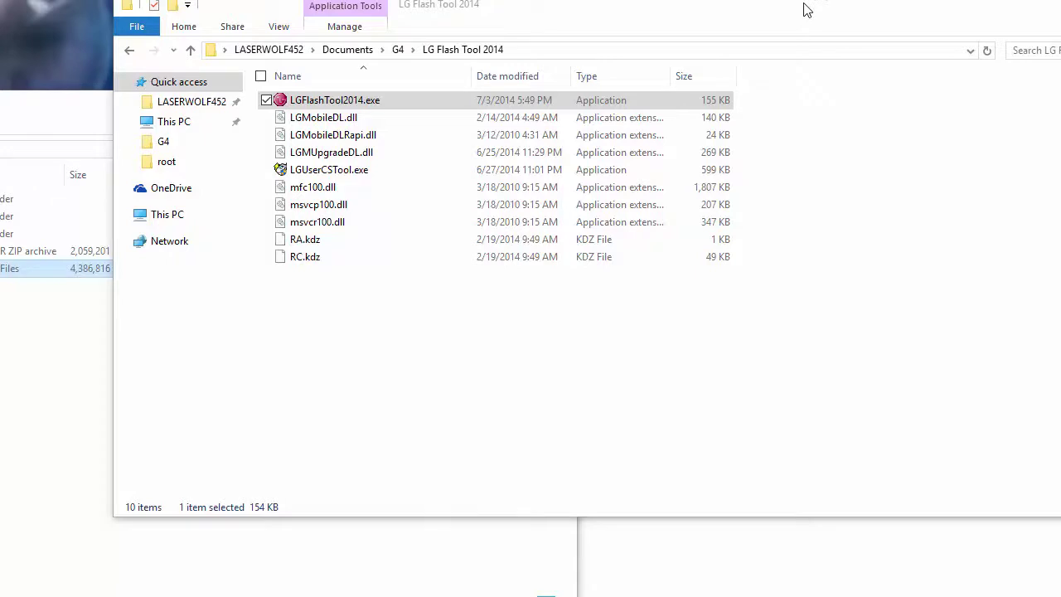
- Launch LGFlashTool2014.exe and load VS98613B_00_ARB02.kdz from the 13b folder as the KDZ file
{"action": "left_click", "coordinate": [71, 490]}
{"action": "left_click", "coordinate": [557, 102]}
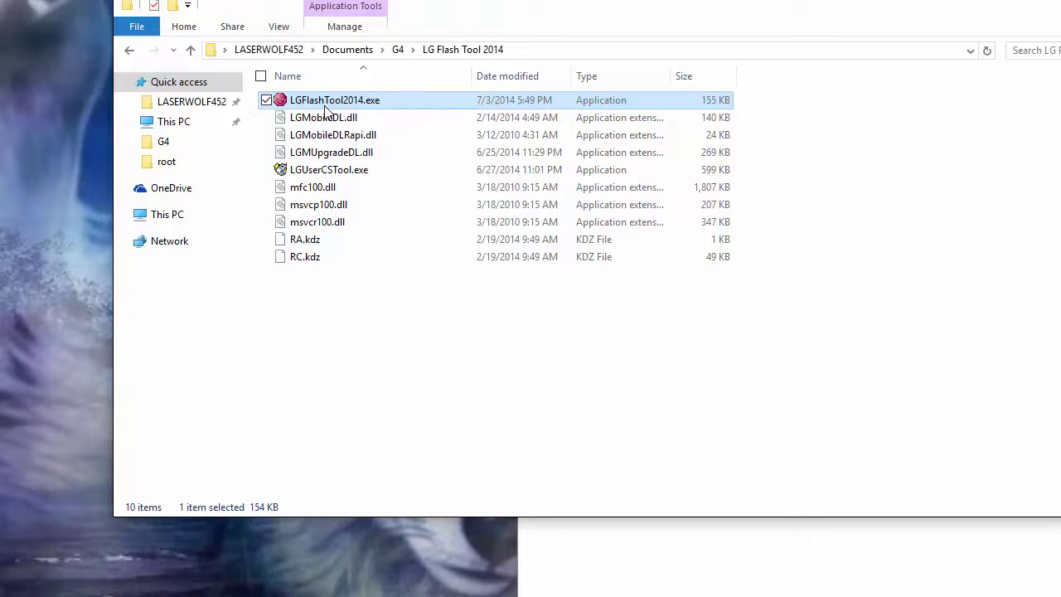
{"action": "double_click", "coordinate": [324, 107]}
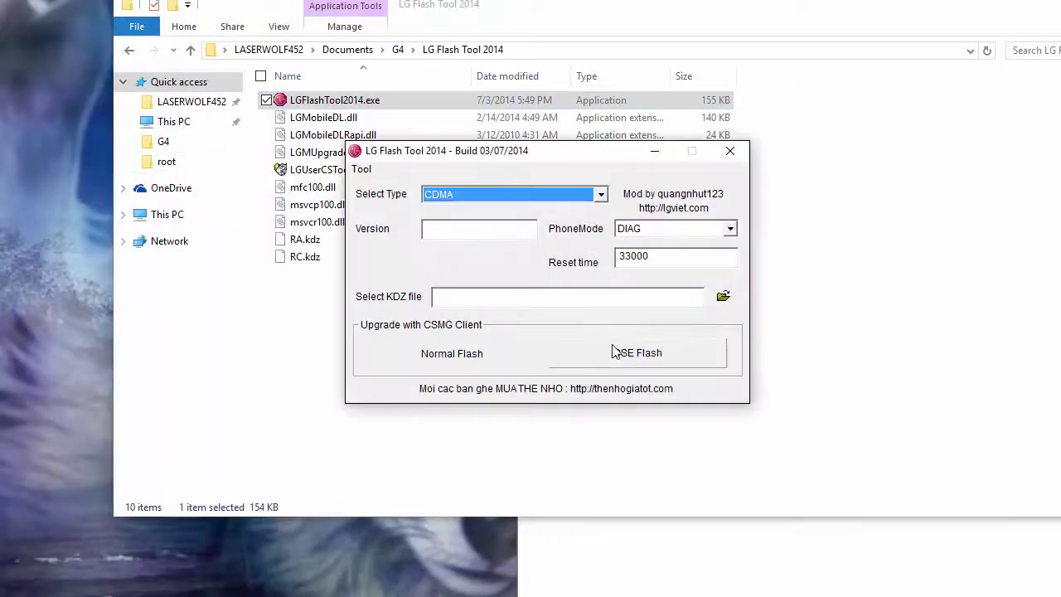
{"action": "left_click", "coordinate": [722, 298]}
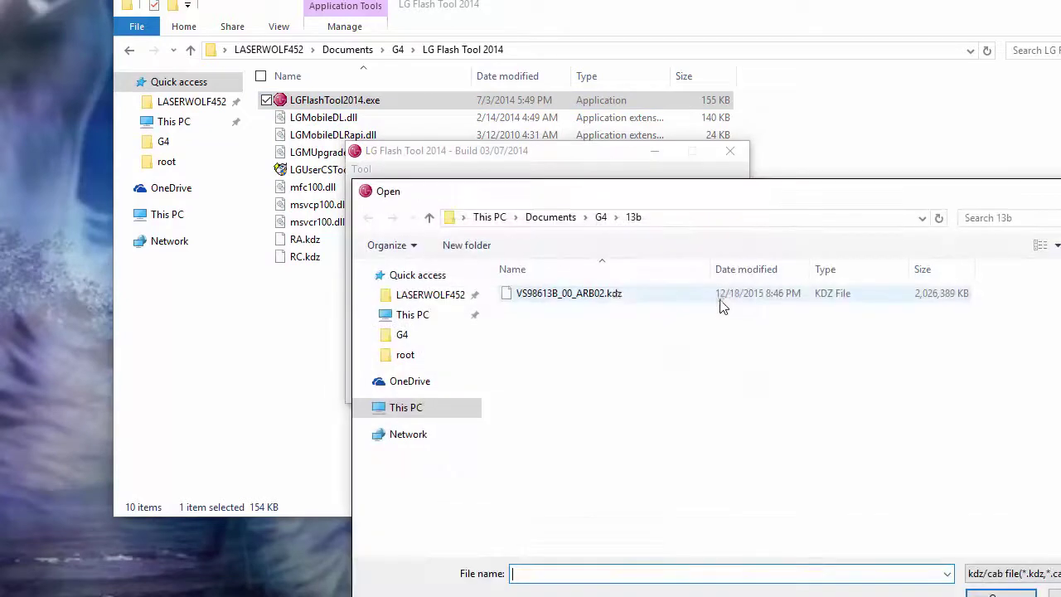
{"action": "left_click", "coordinate": [569, 300]}
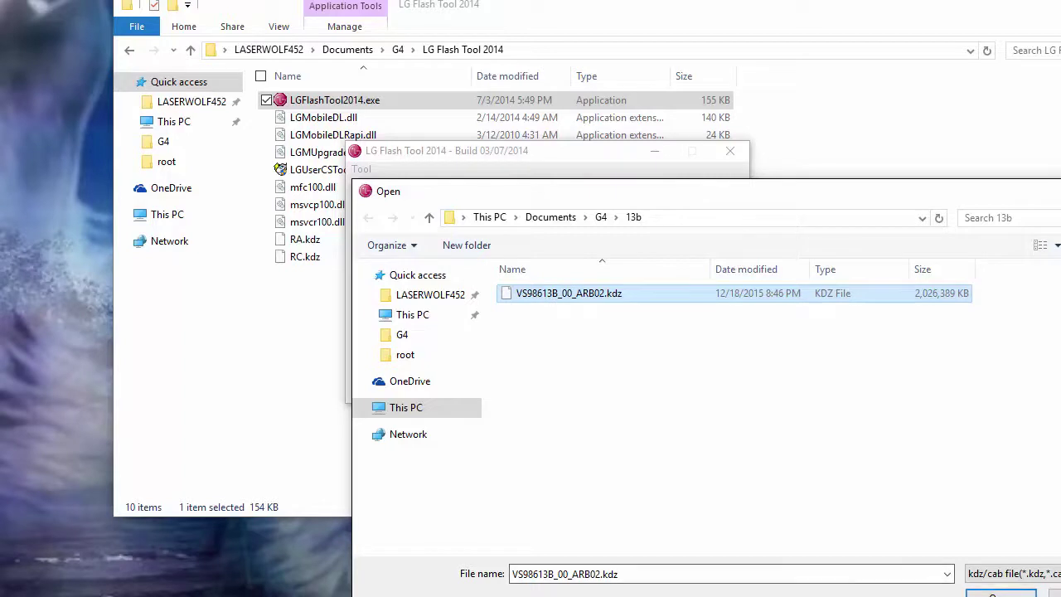
{"action": "left_click", "coordinate": [1000, 592]}
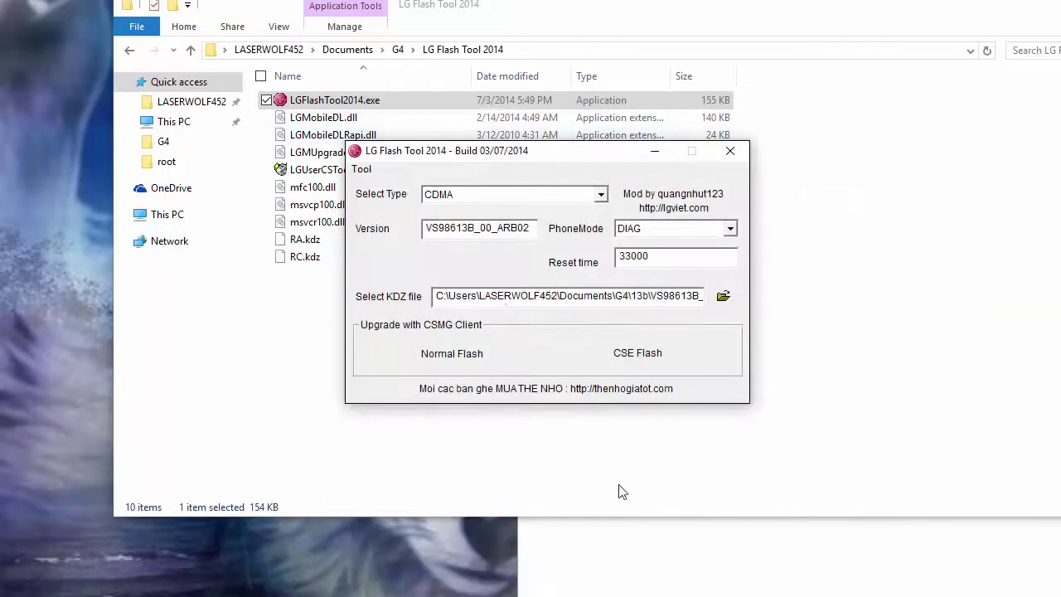
- Start a CSE flash of the phone, accepting Republic of Korea and Korean as the country and language
{"action": "left_click", "coordinate": [627, 358]}
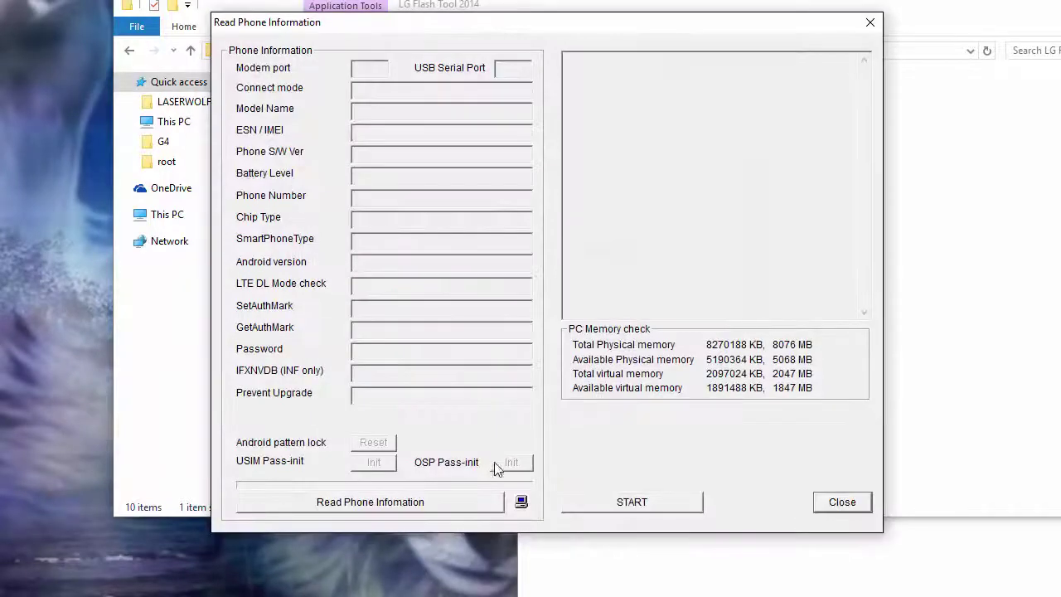
{"action": "left_click", "coordinate": [613, 504]}
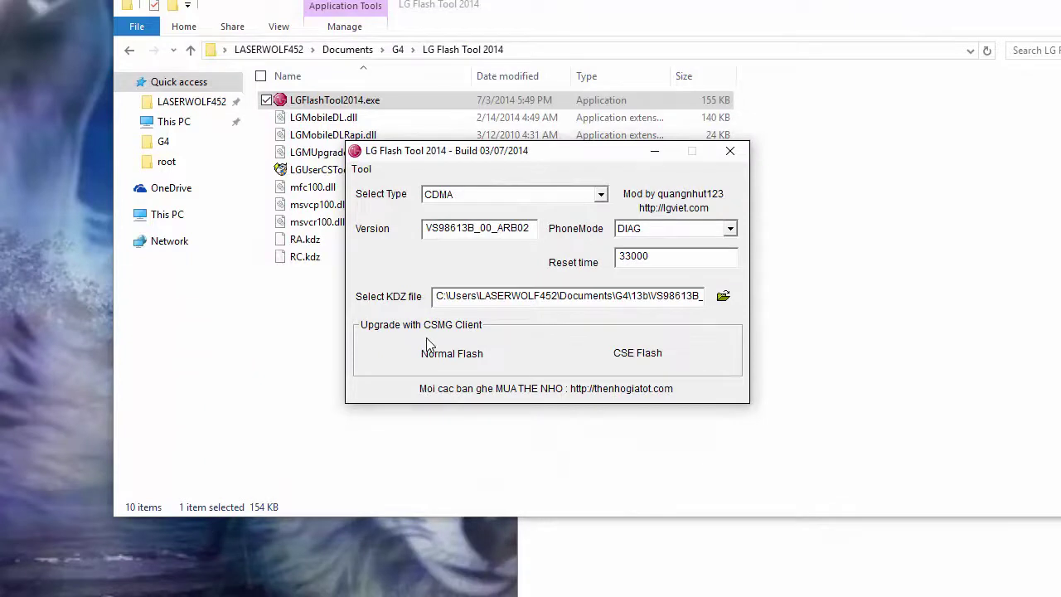
{"action": "left_click", "coordinate": [429, 344]}
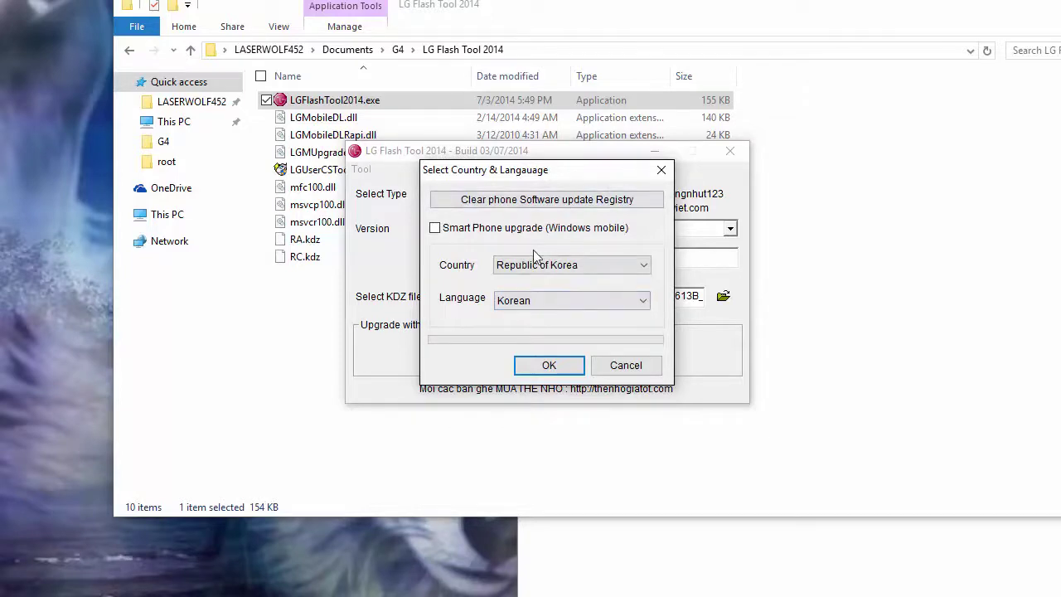
{"action": "key", "text": "super"}
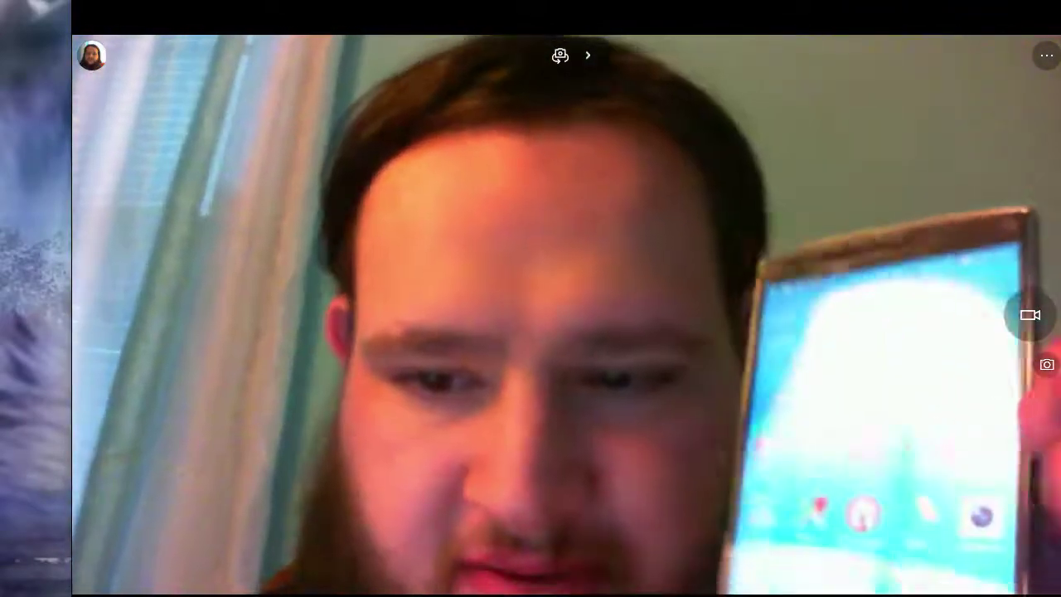
{"action": "left_click", "coordinate": [1030, 314]}
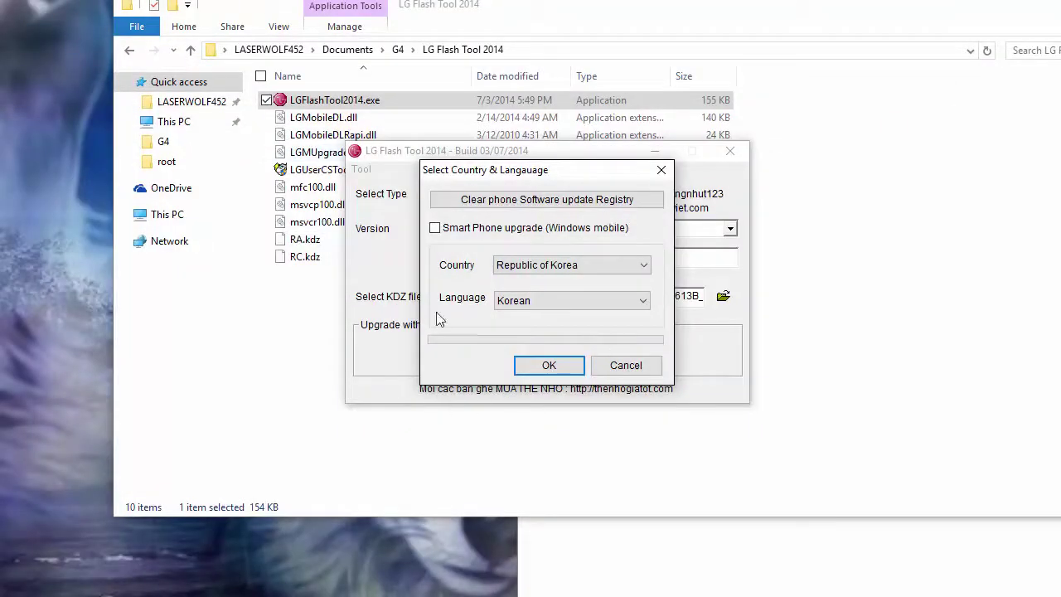
{"action": "left_click", "coordinate": [534, 365]}
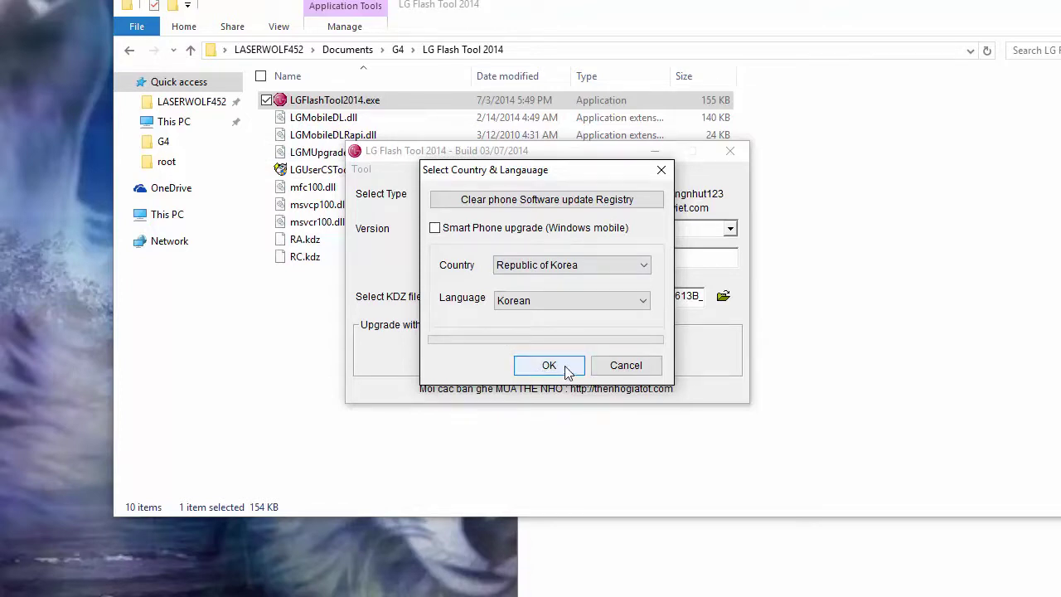
{"action": "left_click", "coordinate": [565, 369]}
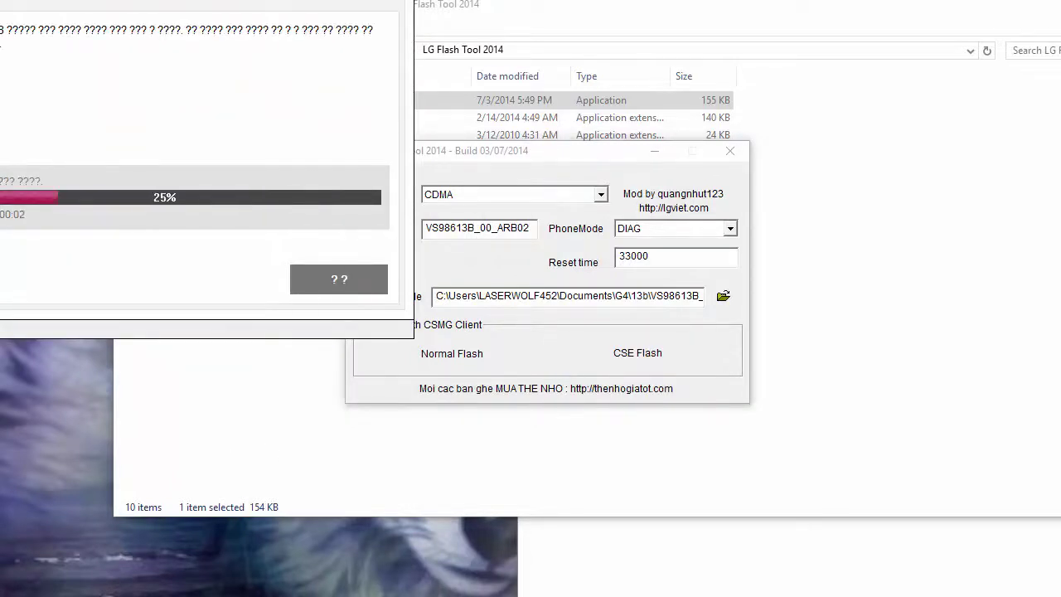
- Bring the LG Mobile Support Tool window into view and dismiss its S/W Upgrade message
{"action": "left_click_drag", "start_coordinate": [46, 149], "coordinate": [392, 295]}
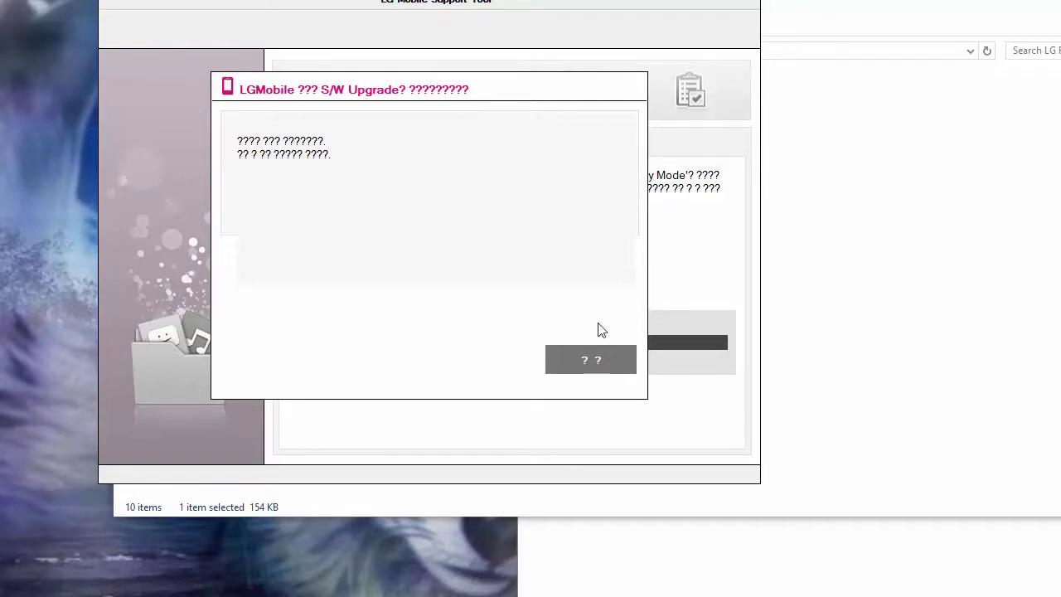
{"action": "left_click", "coordinate": [590, 361]}
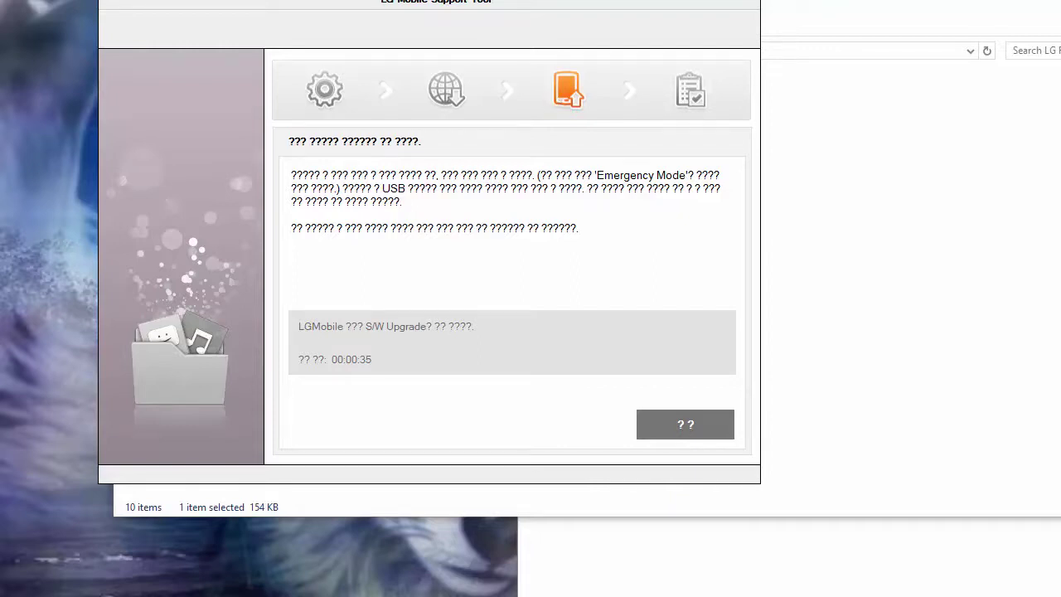
- Switch to the Camera app and move the LG Mobile Support Tool window clear of it
{"action": "key", "text": "super"}
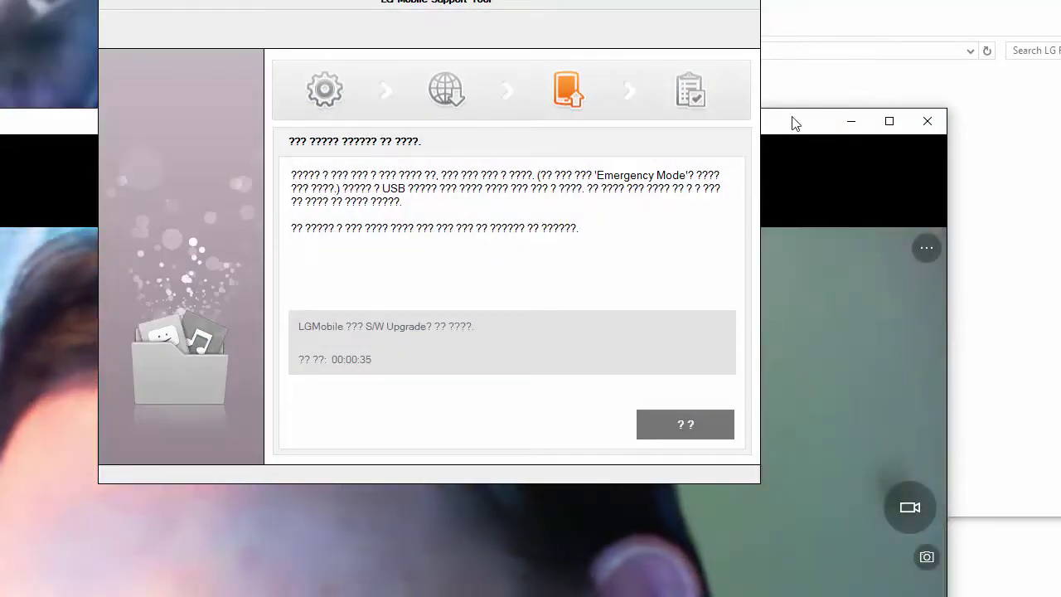
{"action": "left_click_drag", "start_coordinate": [544, 12], "coordinate": [53, 0]}
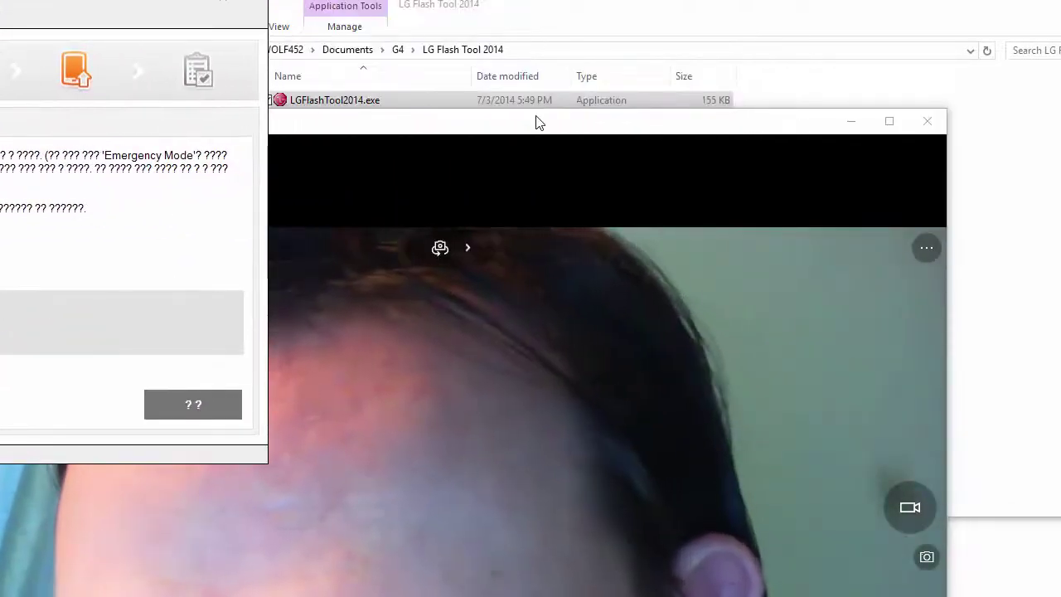
{"action": "left_click_drag", "start_coordinate": [537, 122], "coordinate": [708, 0]}
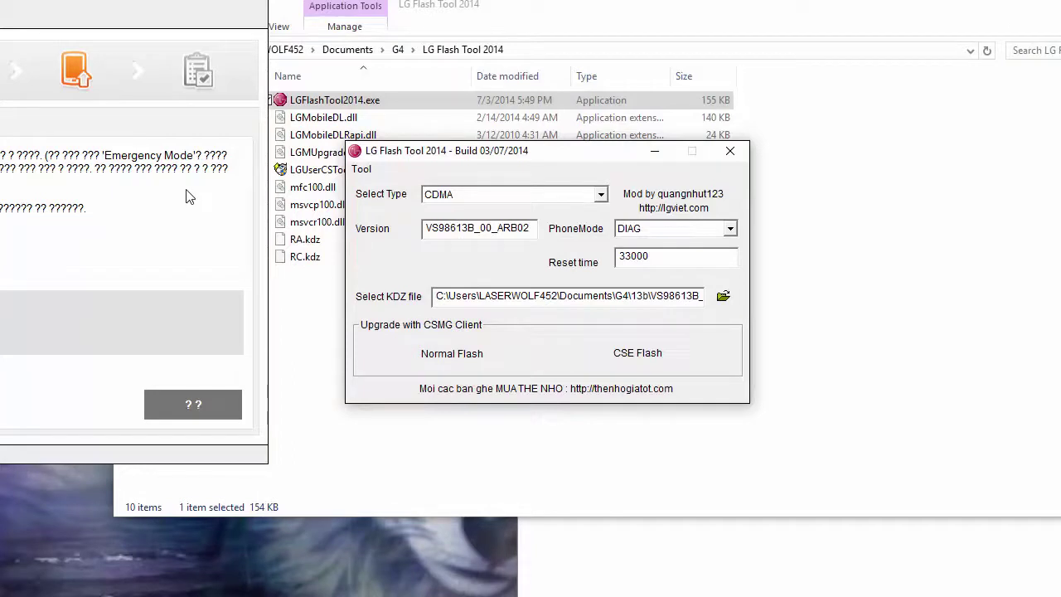
{"action": "left_click", "coordinate": [180, 202]}
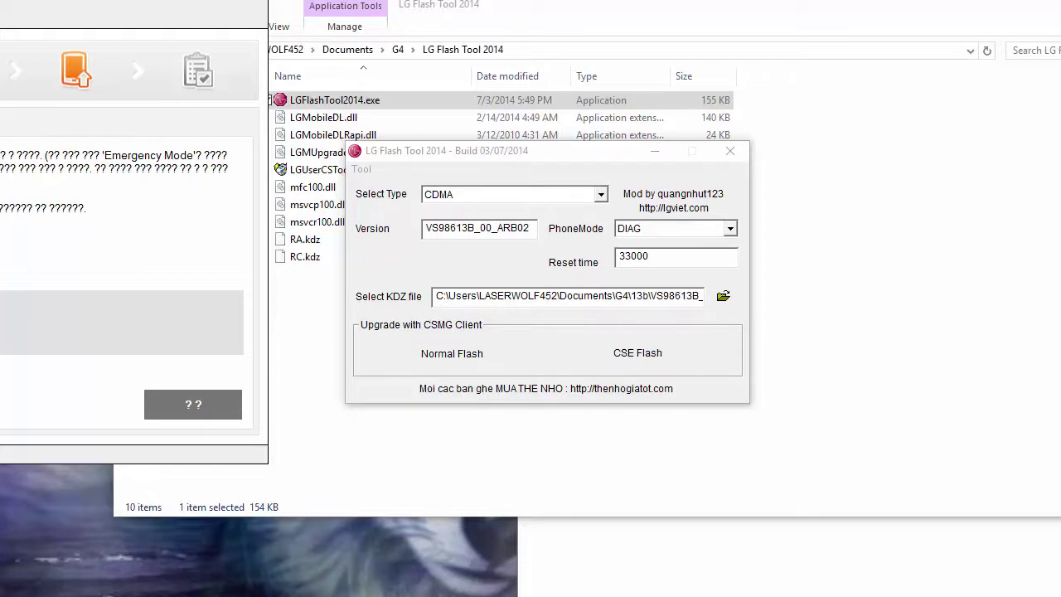
- Bring the LG Mobile Support Tool back into view and close it together with LG Flash Tool 2014
{"action": "left_click_drag", "start_coordinate": [65, 0], "coordinate": [450, 75]}
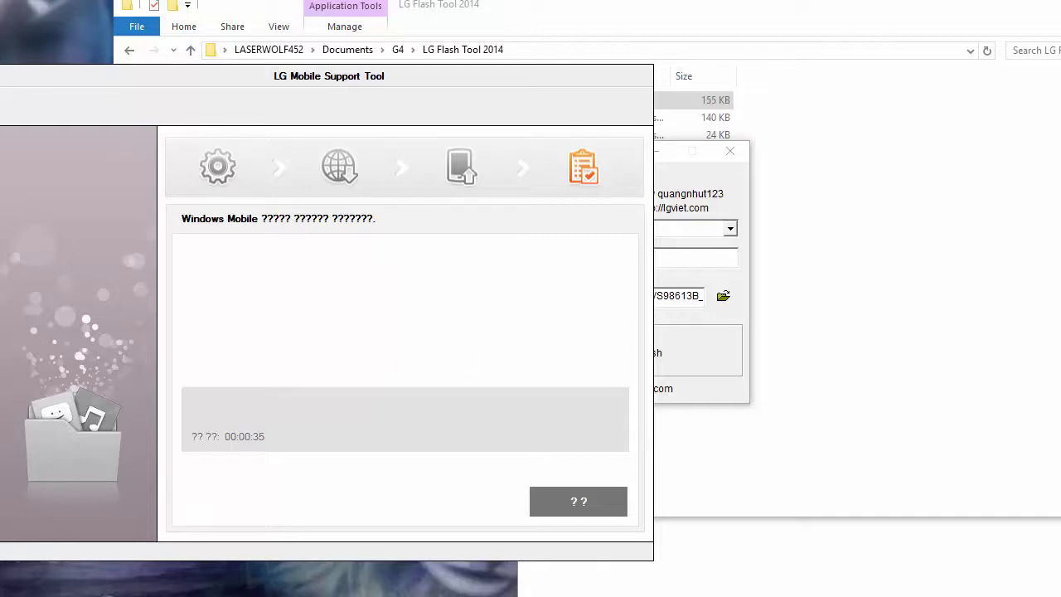
{"action": "left_click_drag", "start_coordinate": [361, 89], "coordinate": [470, 74]}
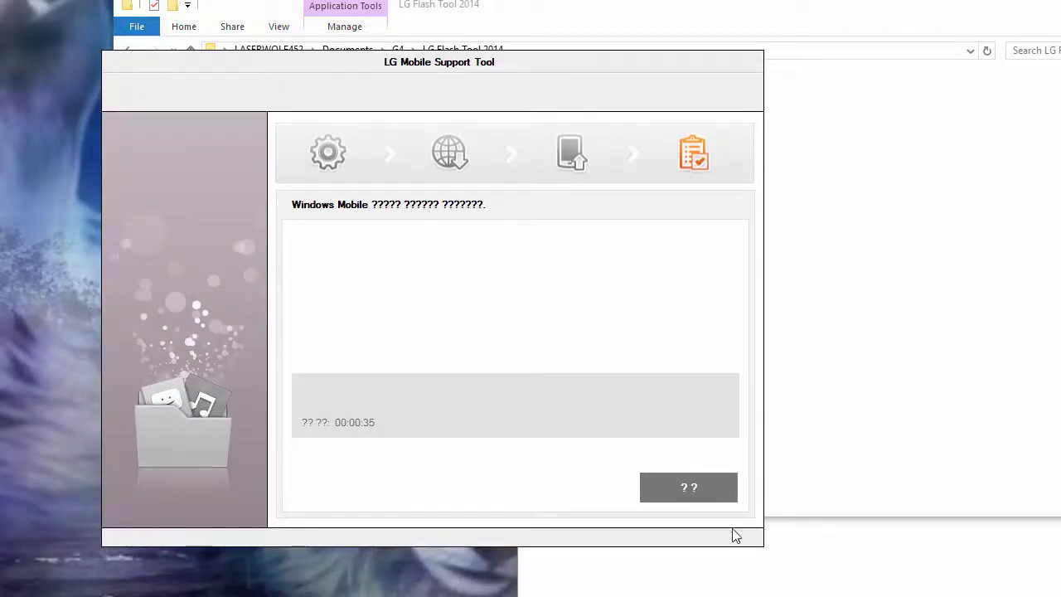
{"action": "left_click", "coordinate": [671, 492]}
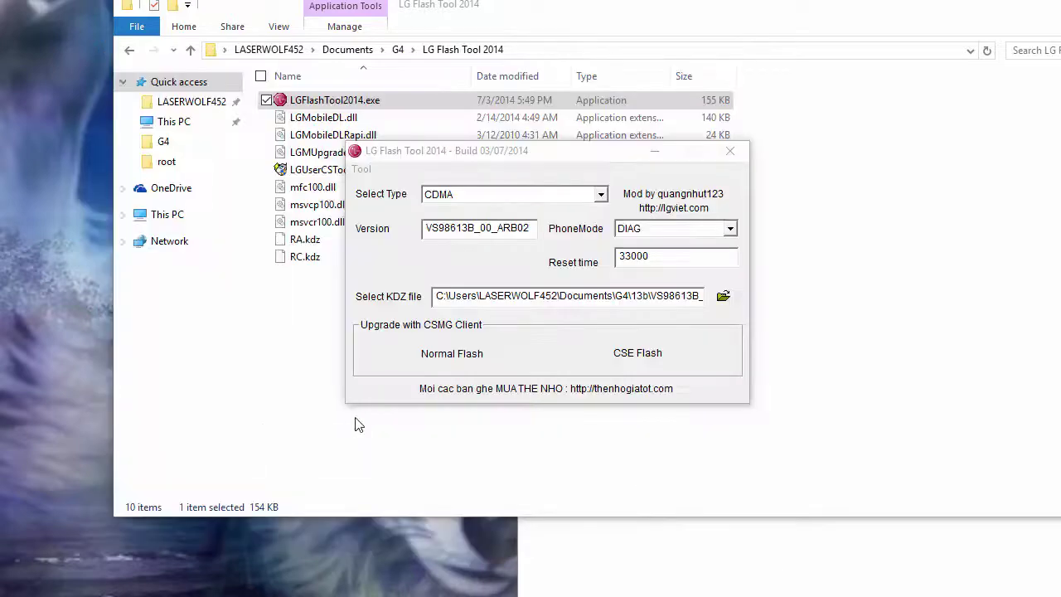
{"action": "left_click", "coordinate": [727, 153]}
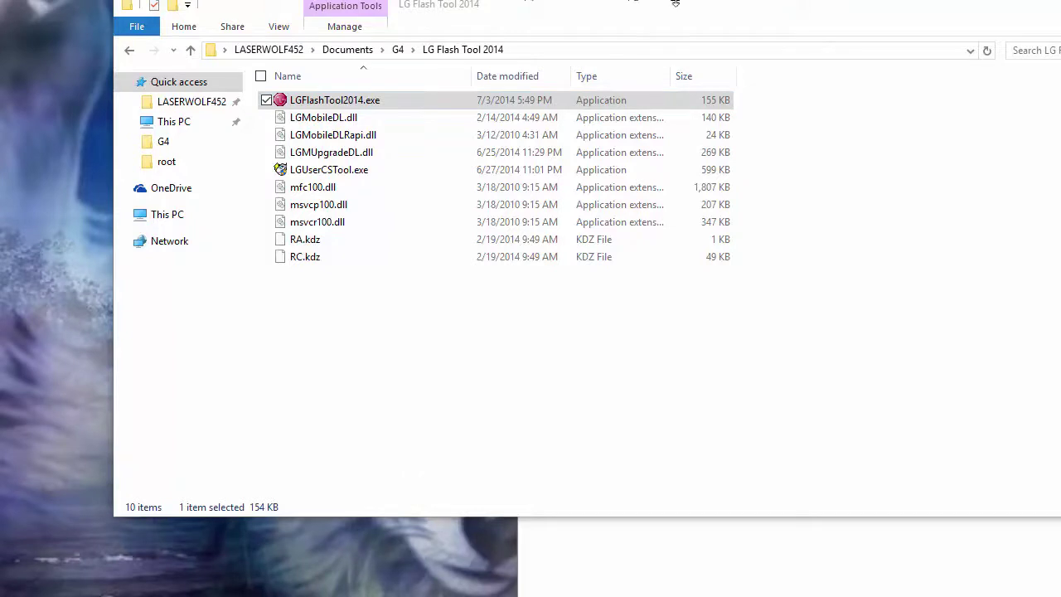
- Check the current time in the system clock and calendar
{"action": "left_click_drag", "start_coordinate": [624, 23], "coordinate": [520, 46]}
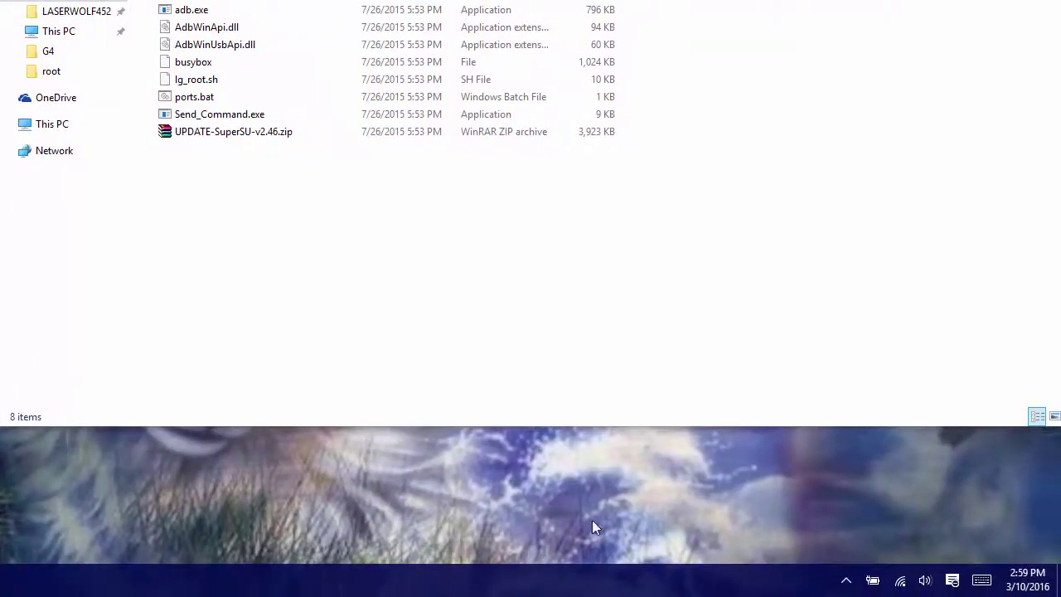
{"action": "left_click", "coordinate": [1018, 580]}
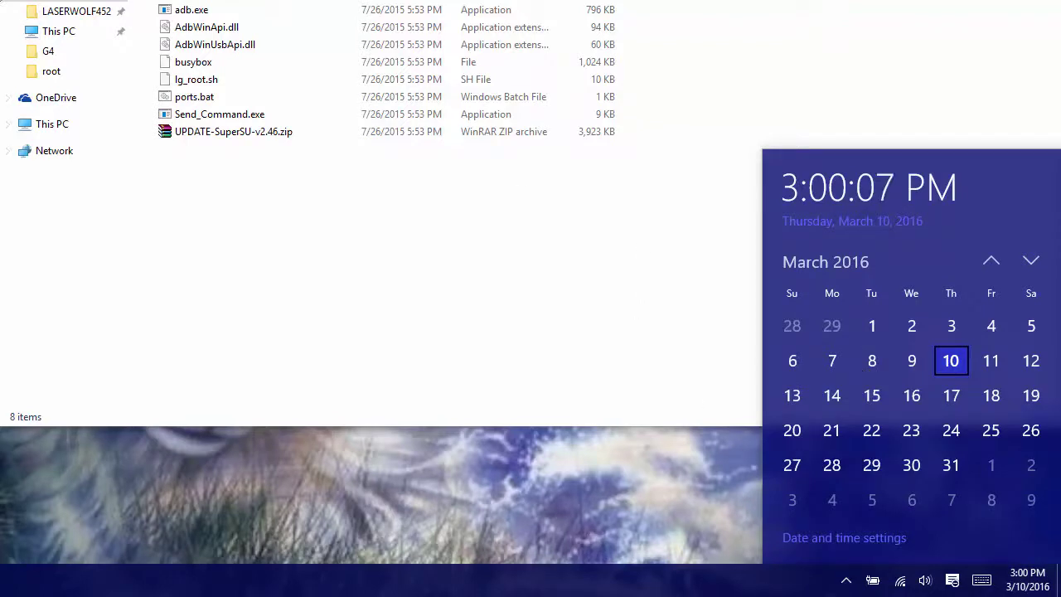
{"action": "key", "text": "Escape"}
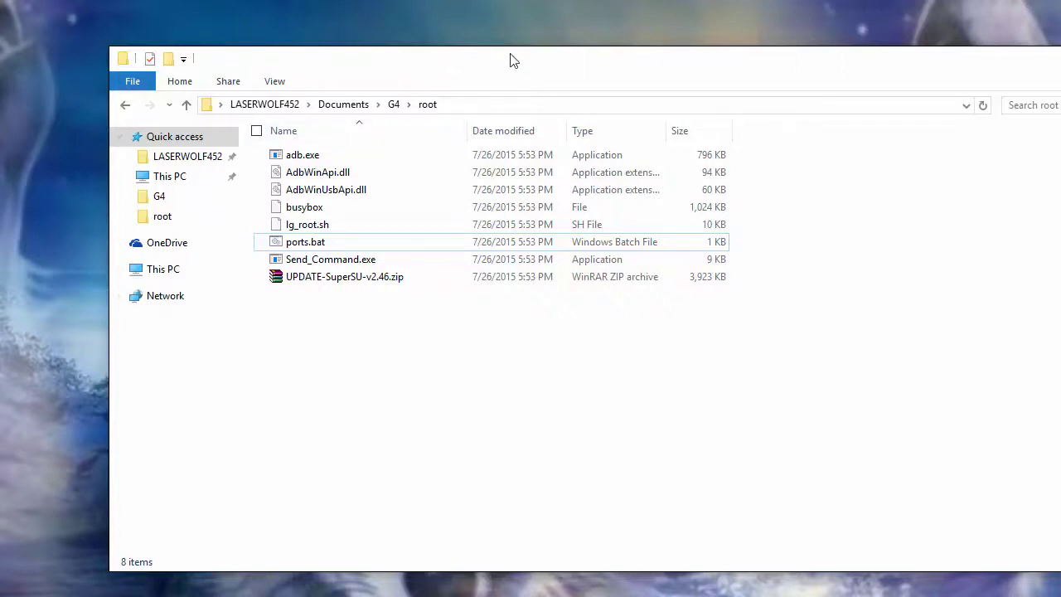
- Go up to the G4 folder and review the step-by-step instructions in the XDA forum's VS986 13b root thread
{"action": "left_click_drag", "start_coordinate": [507, 65], "coordinate": [473, 37]}
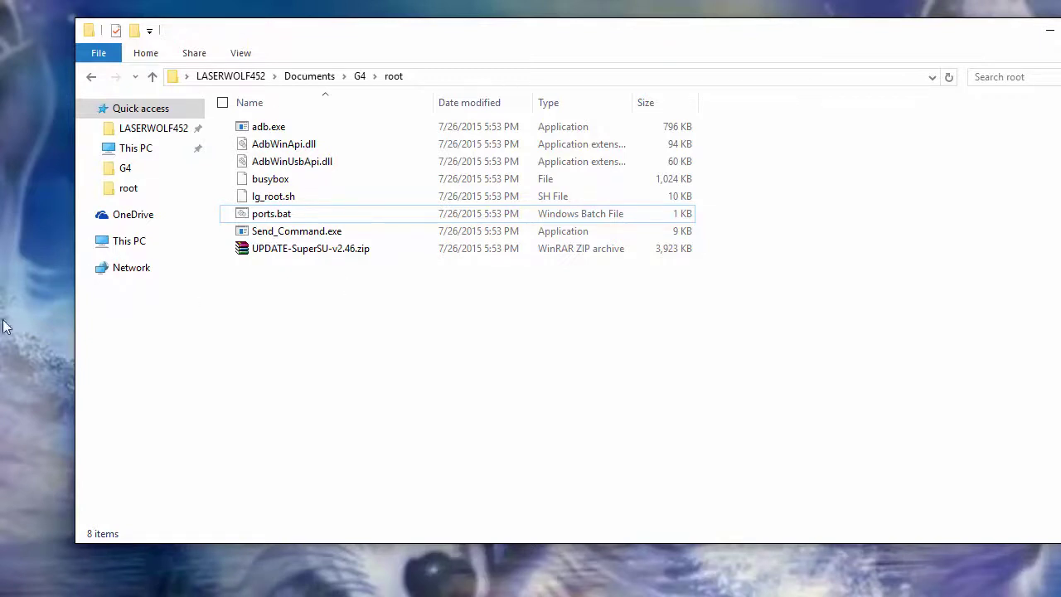
{"action": "key", "text": "BackSpace"}
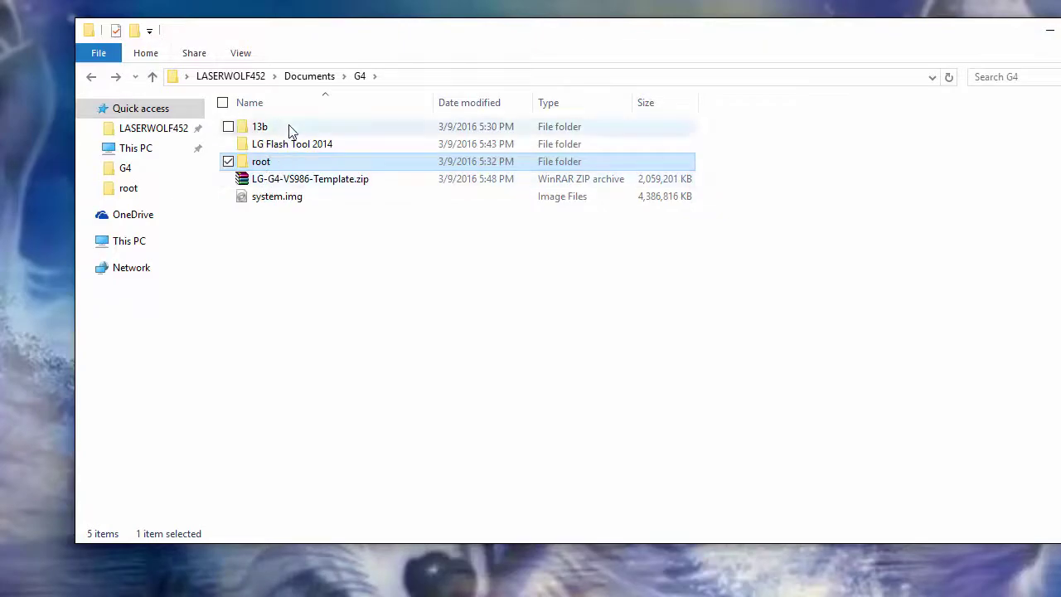
{"action": "key", "text": "alt+Tab"}
{"action": "scroll", "coordinate": [282, 265], "scroll_direction": "up", "scroll_amount": 5}
{"action": "scroll", "coordinate": [301, 329], "scroll_direction": "down", "scroll_amount": 4}
{"action": "scroll", "coordinate": [301, 330], "scroll_direction": "up", "scroll_amount": 5}
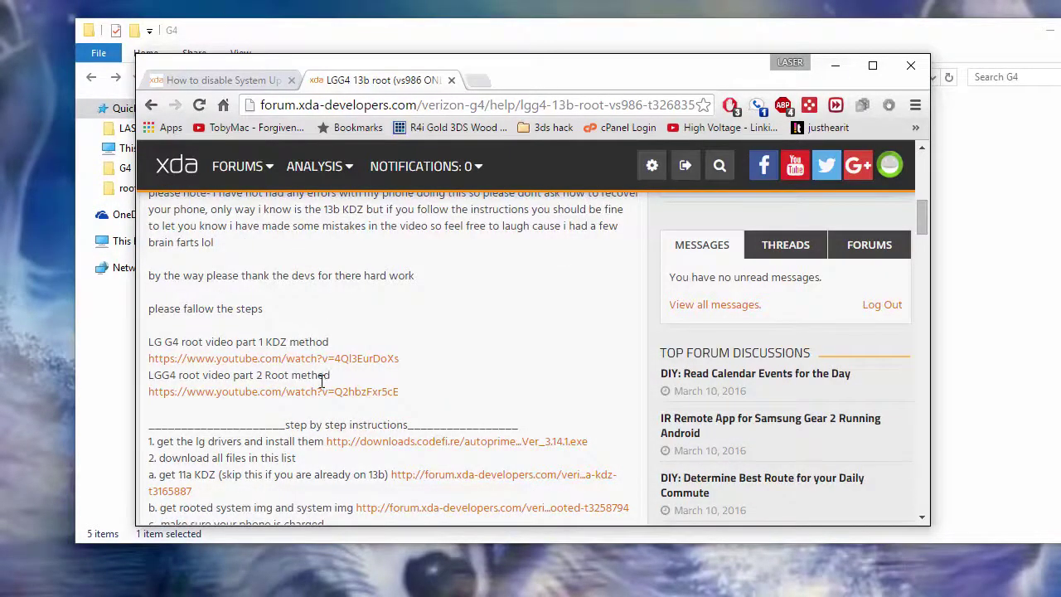
{"action": "scroll", "coordinate": [344, 347], "scroll_direction": "down", "scroll_amount": 3}
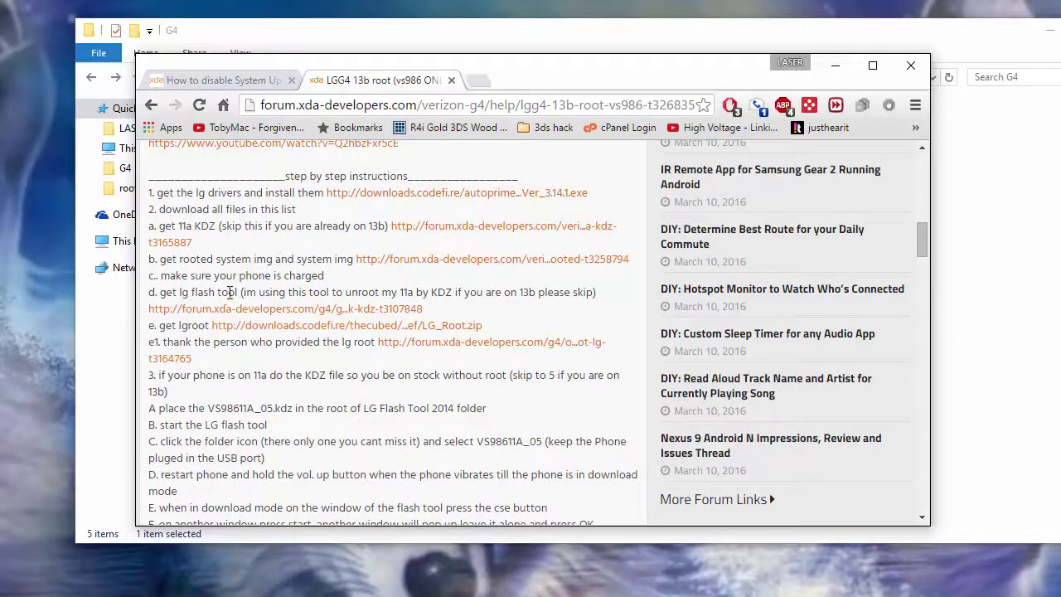
{"action": "left_click", "coordinate": [835, 66]}
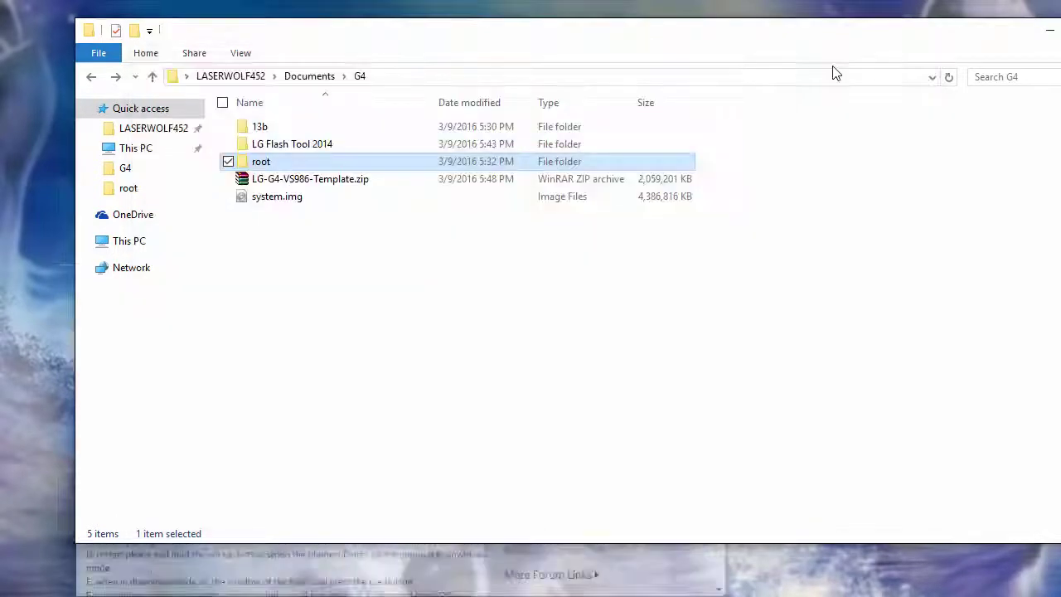
- Open the 13b folder and locate rootedsystem.img and system.img
{"action": "double_click", "coordinate": [272, 128]}
{"action": "left_click", "coordinate": [294, 146]}
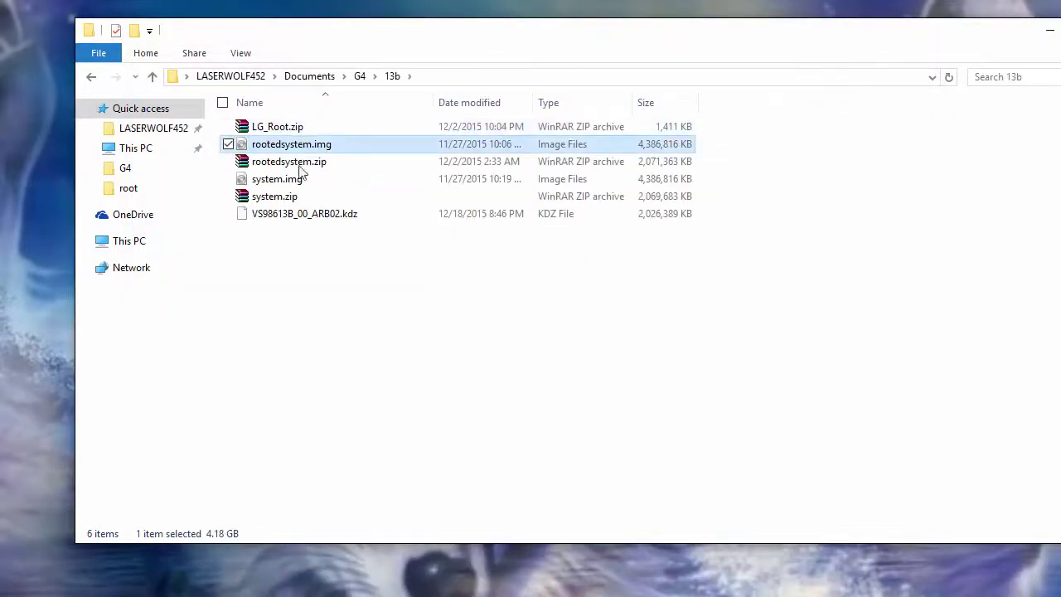
{"action": "left_click", "coordinate": [298, 179]}
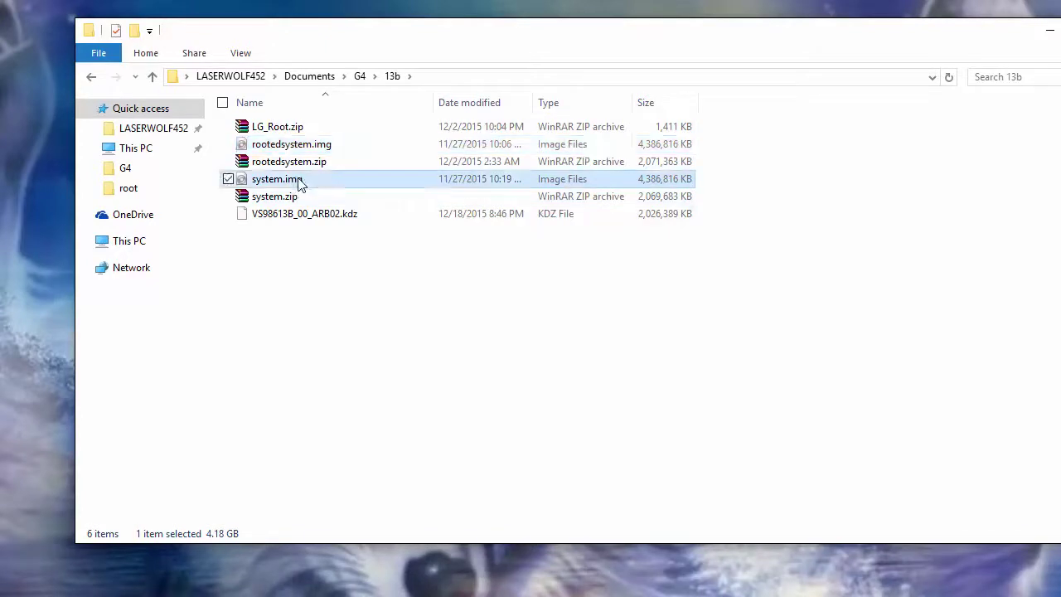
{"action": "left_click", "coordinate": [310, 148]}
- Open the VS986 phone's internal storage and check for rootedsystem.img and system.img
{"action": "left_click", "coordinate": [183, 244]}
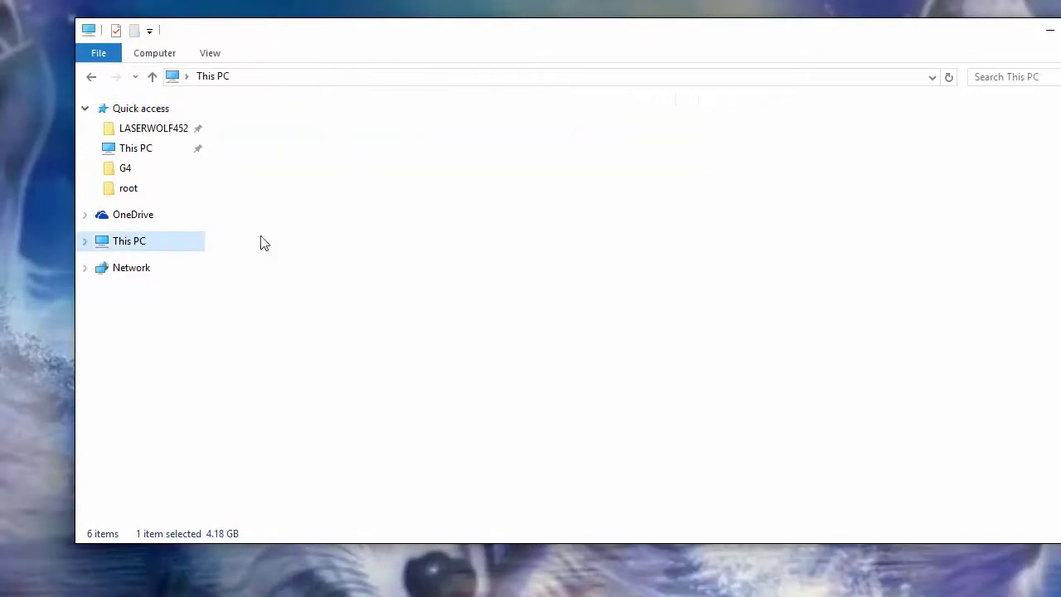
{"action": "double_click", "coordinate": [354, 263]}
{"action": "double_click", "coordinate": [372, 115]}
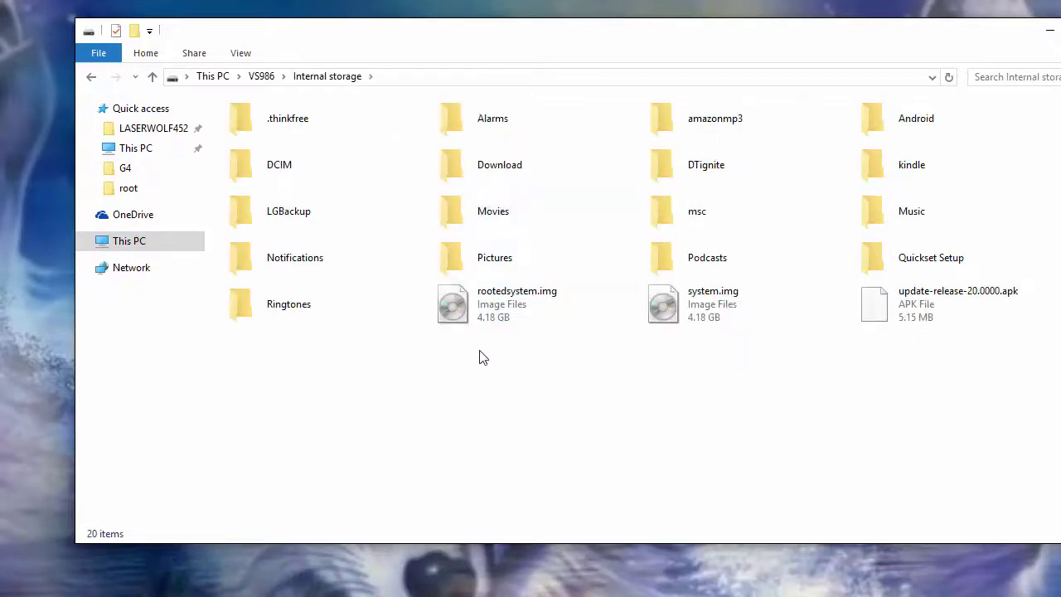
{"action": "left_click_drag", "start_coordinate": [470, 364], "coordinate": [740, 304]}
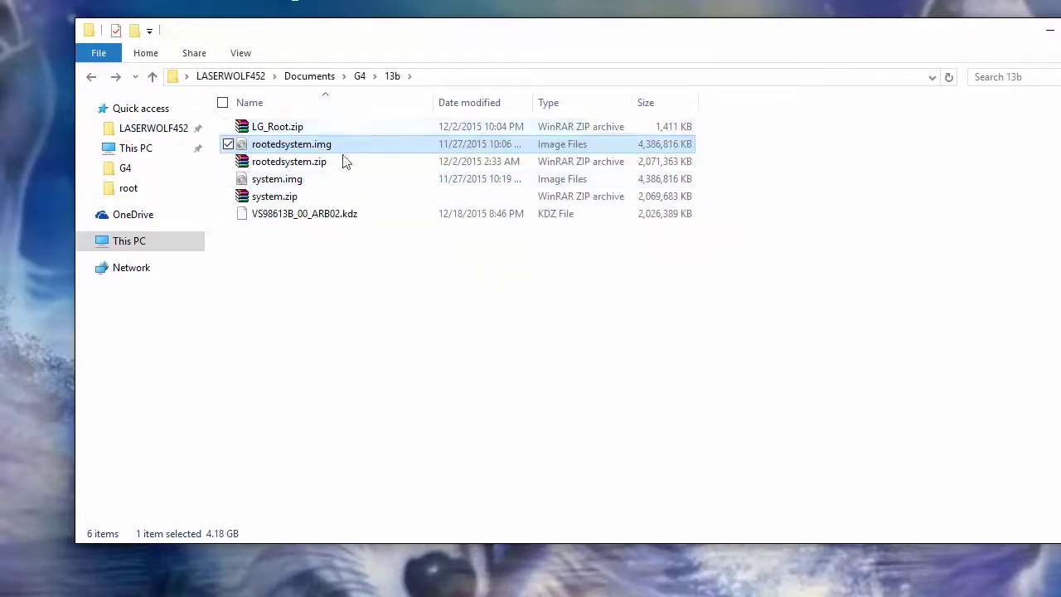
- Open the root folder inside G4 and start a command window in it
{"action": "key", "text": "BackSpace"}
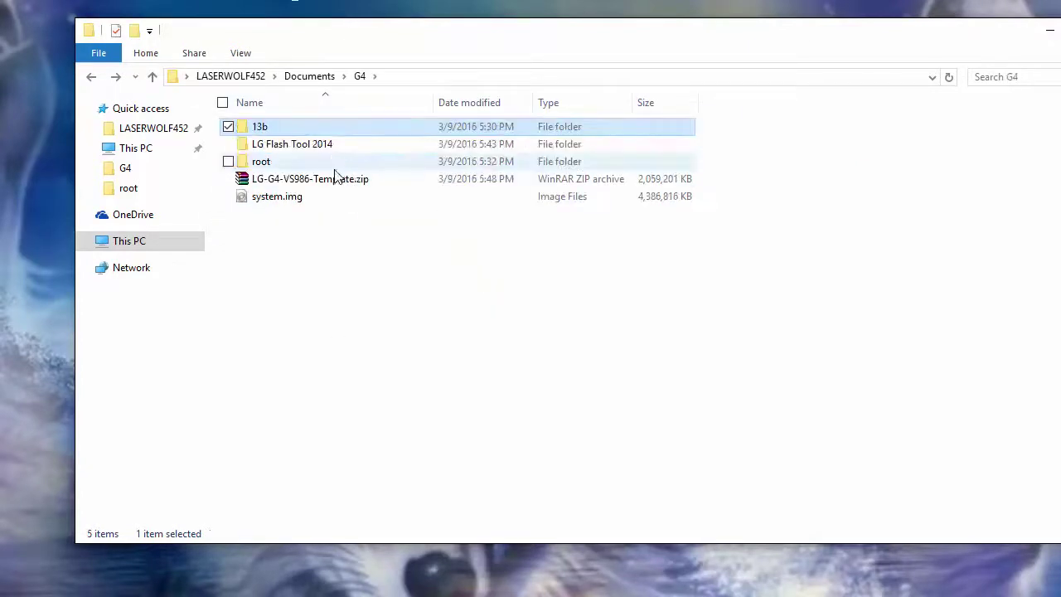
{"action": "double_click", "coordinate": [339, 161]}
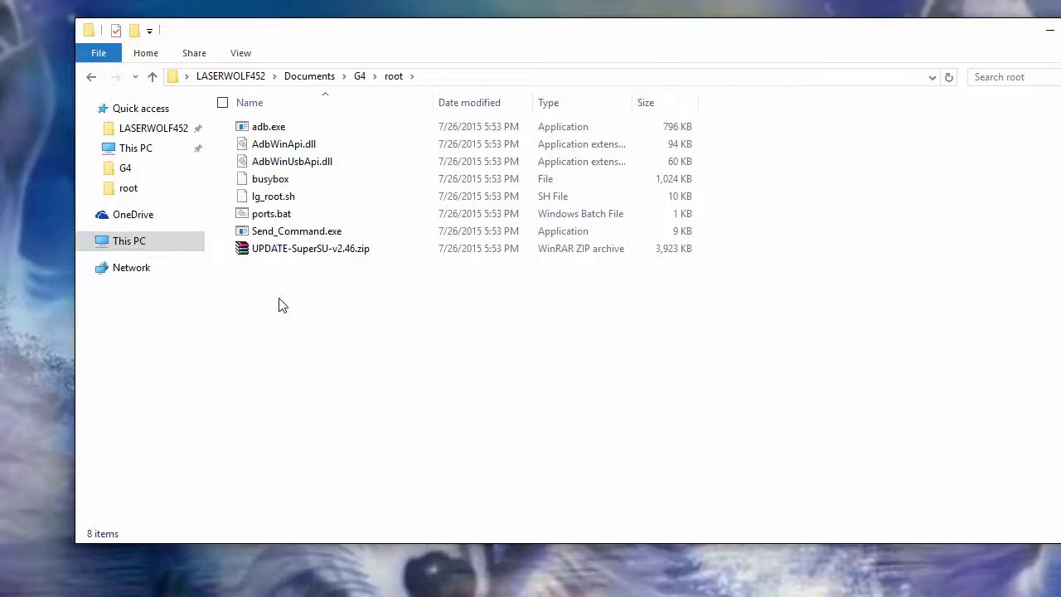
{"action": "right_click", "coordinate": [279, 299]}
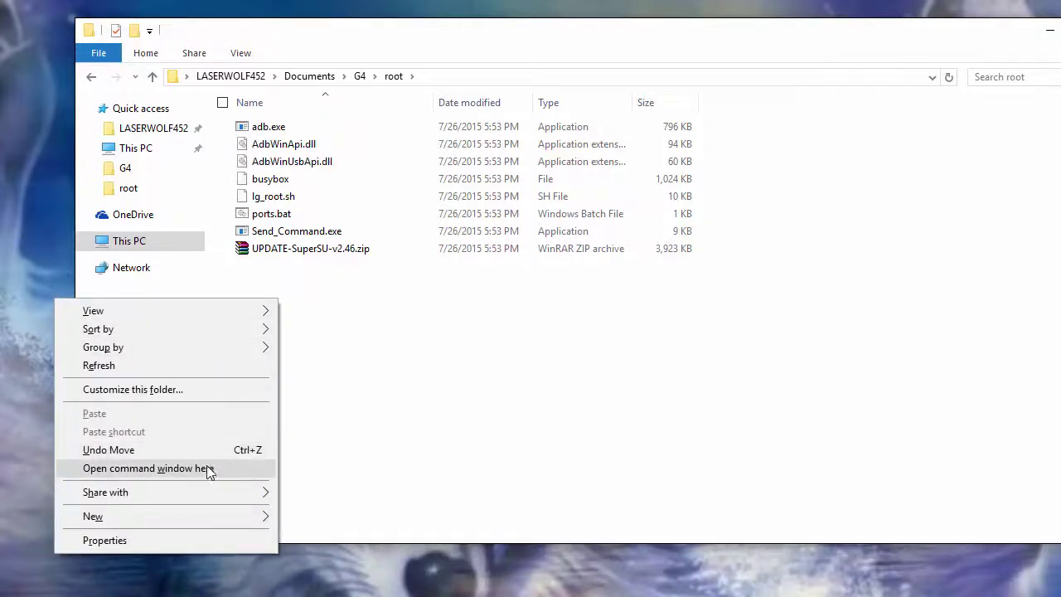
{"action": "left_click", "coordinate": [175, 469]}
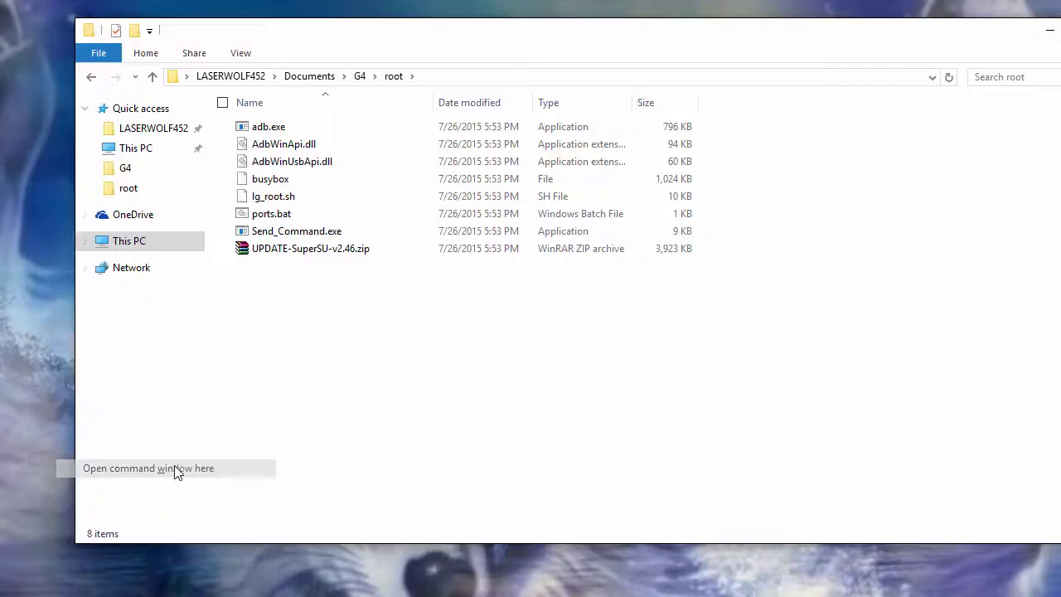
{"action": "left_click_drag", "start_coordinate": [130, 3], "coordinate": [424, 93]}
- Review the XDA thread's instructions on ports.bat and Send_Command, and minimize the command window
{"action": "key", "text": "alt+Tab"}
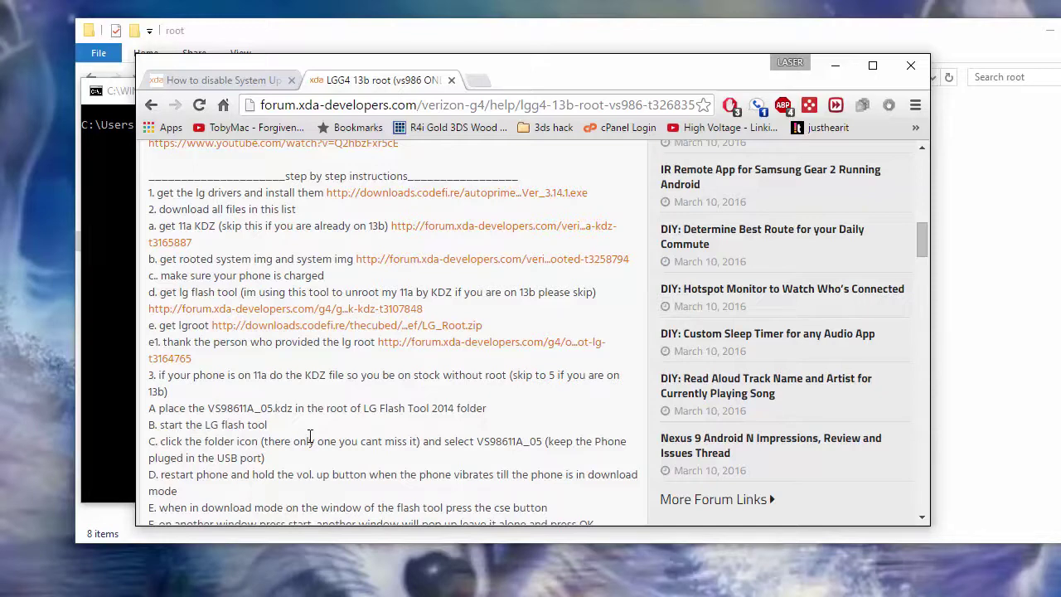
{"action": "scroll", "coordinate": [386, 310], "scroll_direction": "down", "scroll_amount": 3}
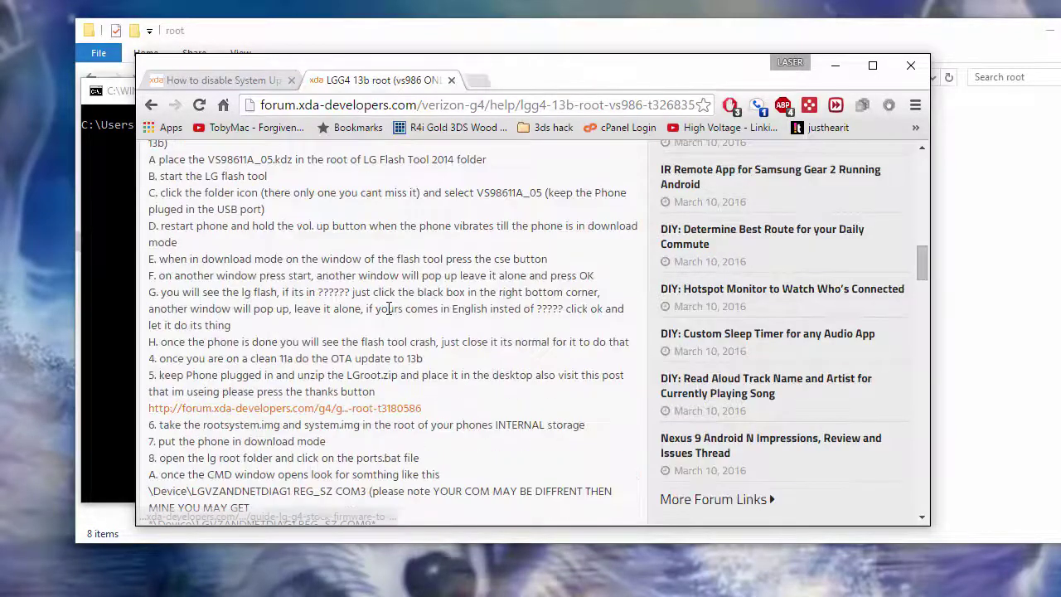
{"action": "scroll", "coordinate": [388, 308], "scroll_direction": "down", "scroll_amount": 1}
{"action": "scroll", "coordinate": [365, 339], "scroll_direction": "down", "scroll_amount": 1}
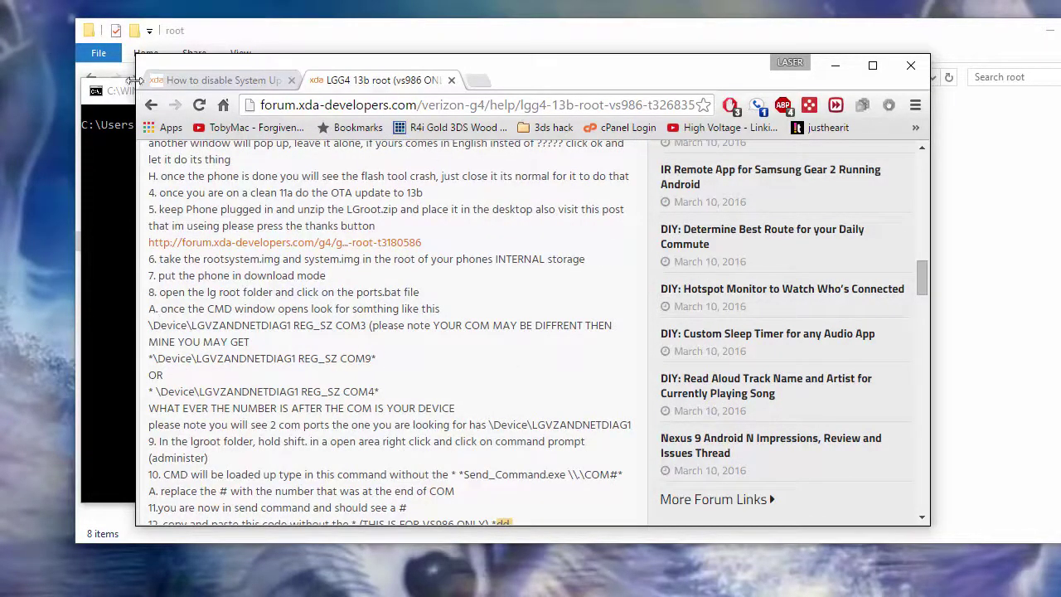
{"action": "left_click", "coordinate": [111, 103]}
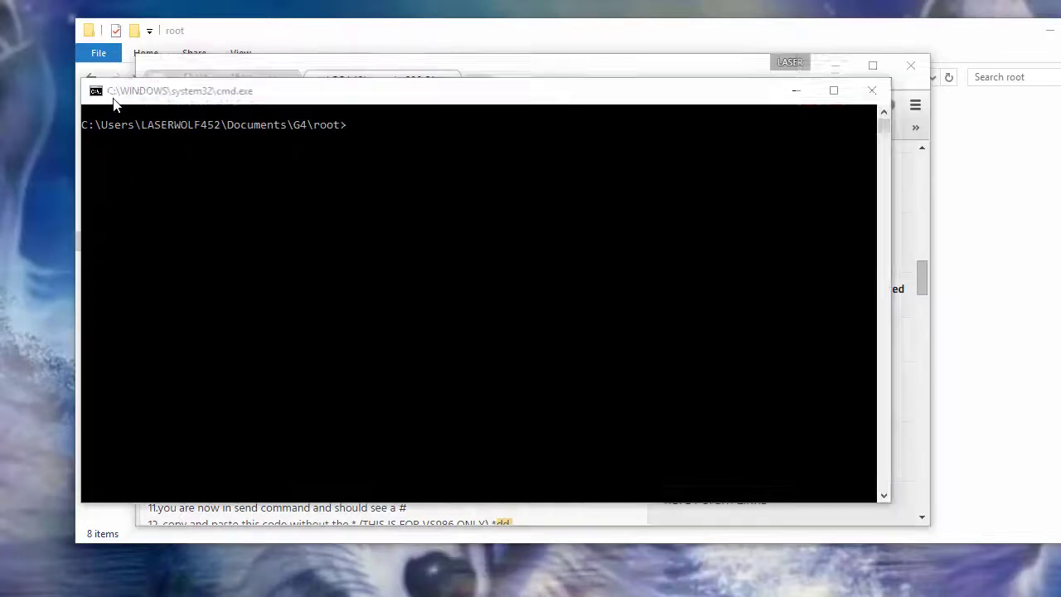
{"action": "left_click", "coordinate": [798, 95]}
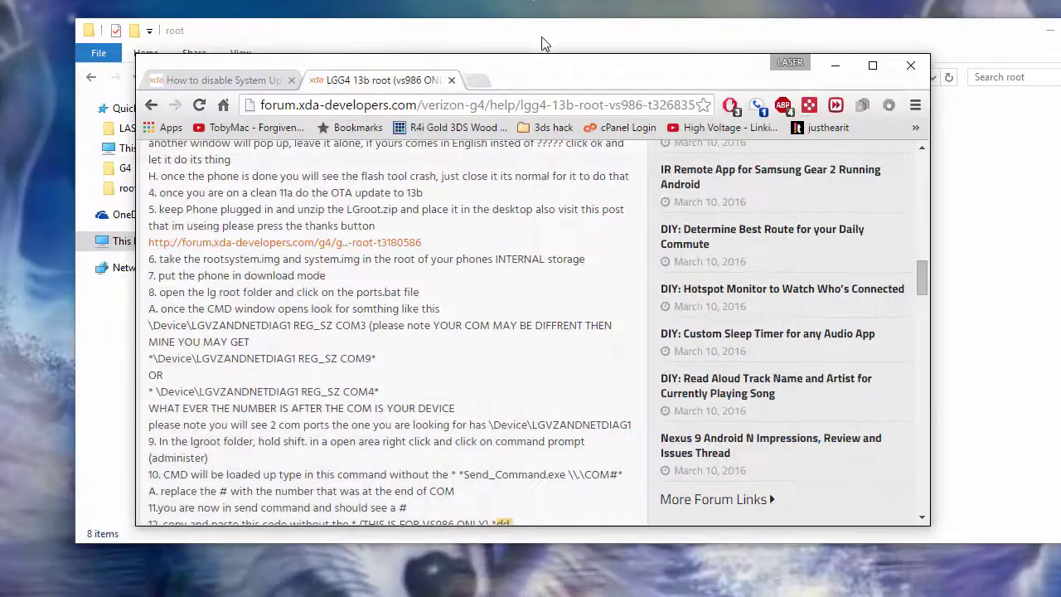
- Run ports.bat from the root folder and move its output window fully into view
{"action": "left_click", "coordinate": [542, 43]}
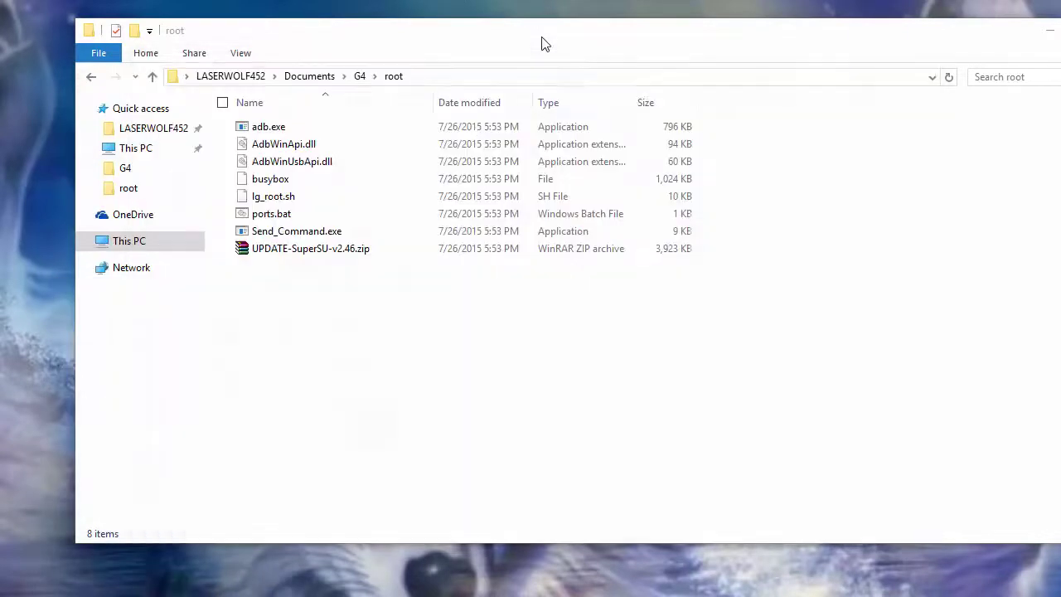
{"action": "double_click", "coordinate": [280, 218]}
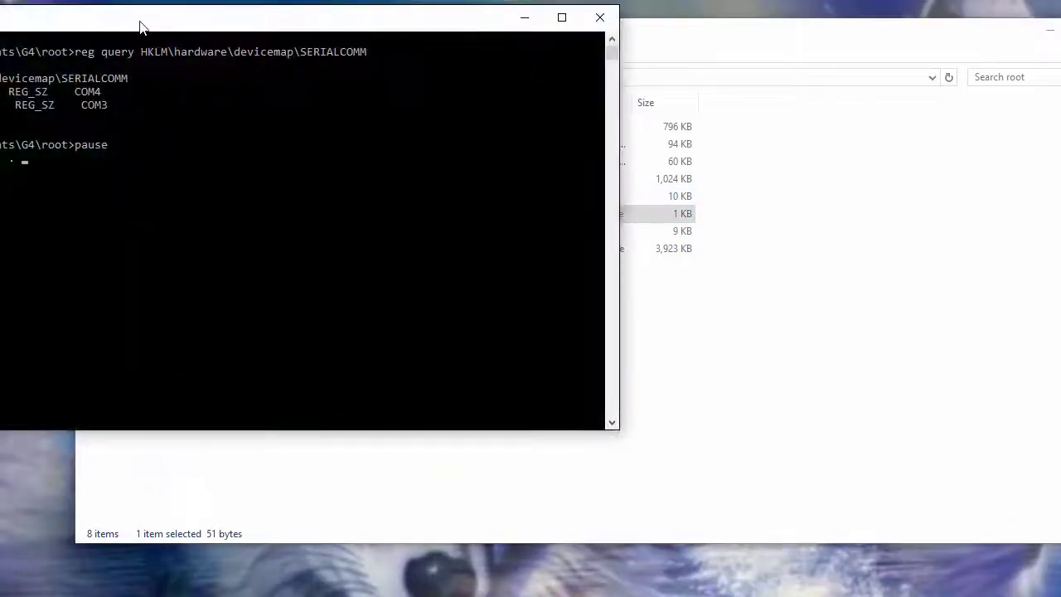
{"action": "left_click_drag", "start_coordinate": [140, 28], "coordinate": [475, 94]}
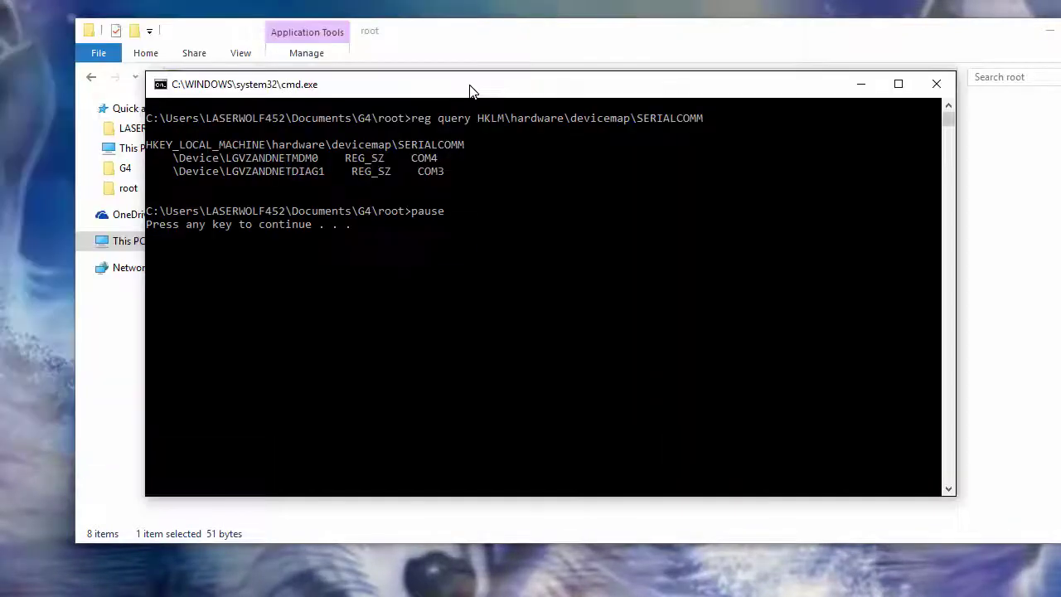
- Find the COM port assigned to \Device\LGVZANDNETDIAG1 in the ports.bat output, and close that output window
{"action": "left_click_drag", "start_coordinate": [320, 170], "coordinate": [189, 179]}
{"action": "left_click", "coordinate": [335, 171]}
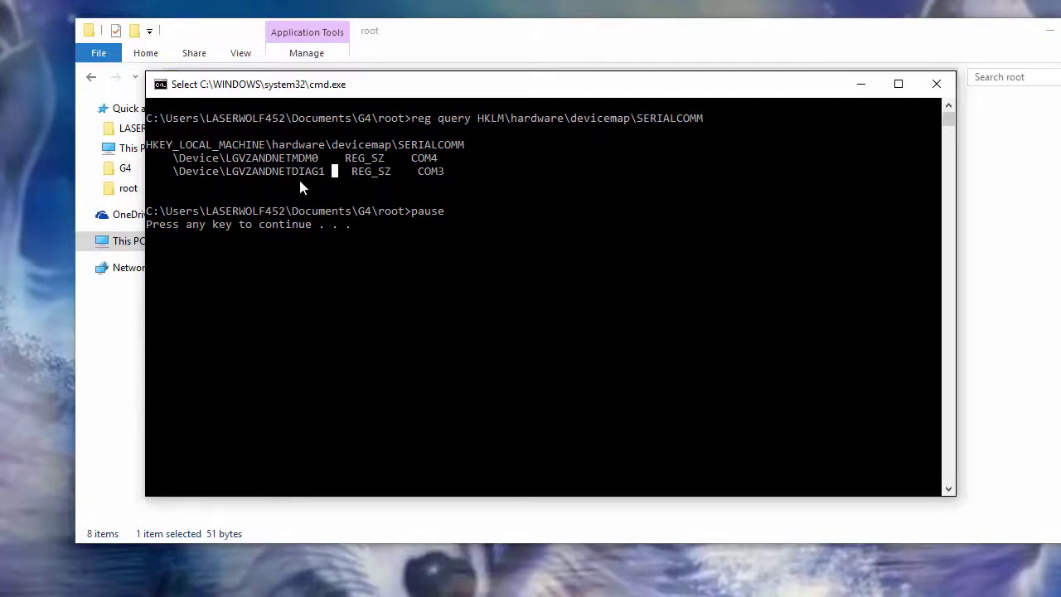
{"action": "left_click_drag", "start_coordinate": [448, 171], "coordinate": [421, 180]}
{"action": "left_click", "coordinate": [440, 174]}
{"action": "left_click_drag", "start_coordinate": [445, 175], "coordinate": [168, 180]}
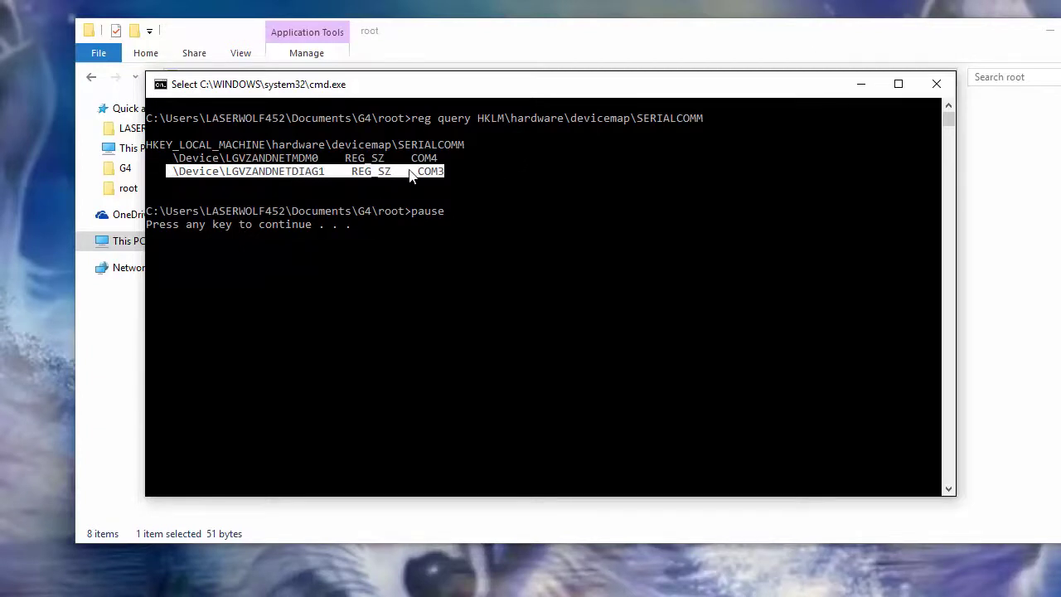
{"action": "left_click", "coordinate": [440, 171]}
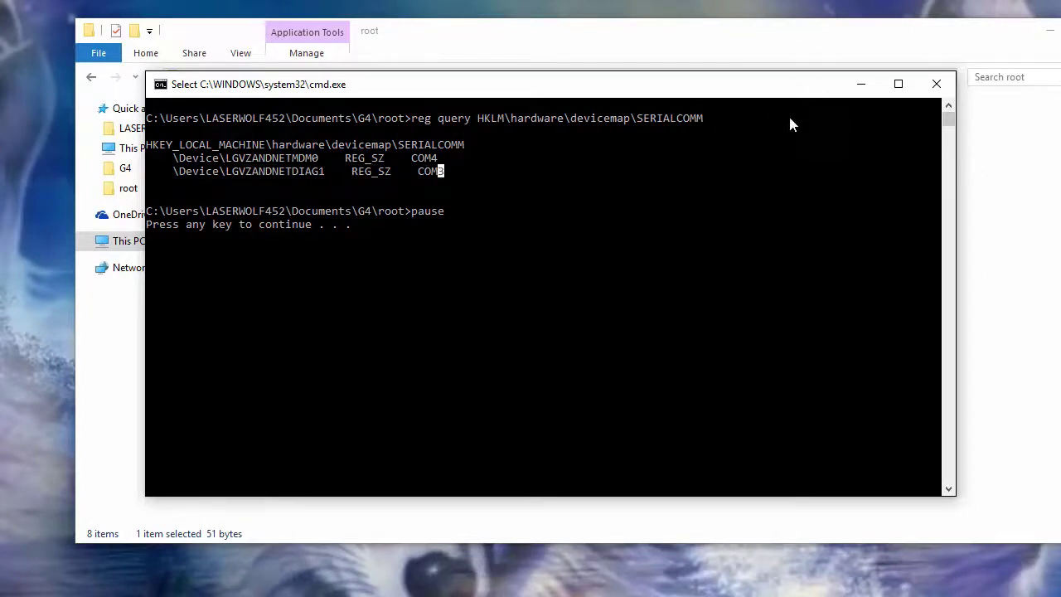
{"action": "right_click", "coordinate": [706, 159]}
{"action": "key", "text": "Return"}
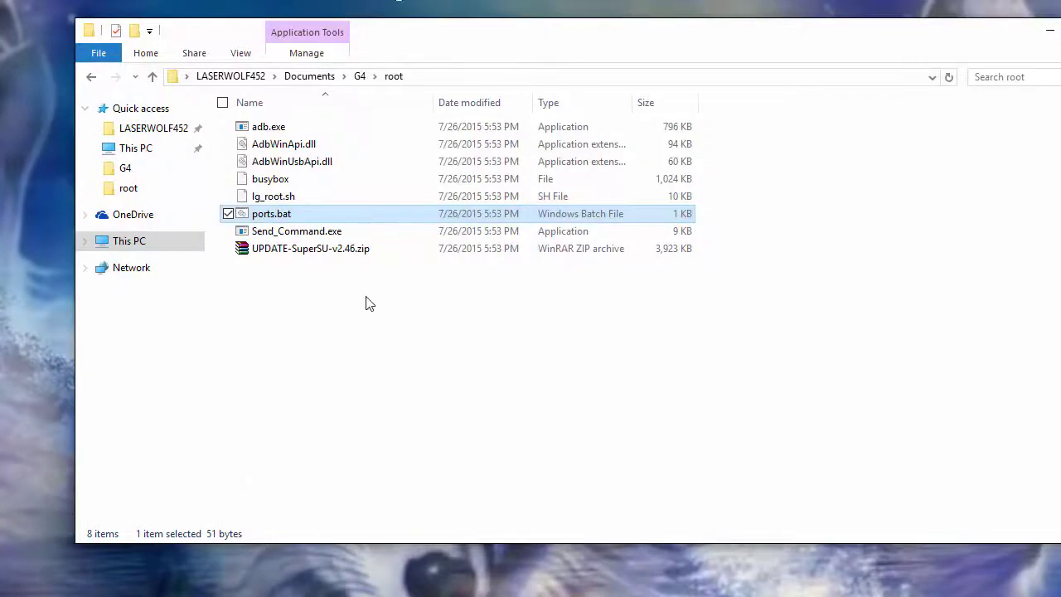
- Bring up the command window for the G4\root folder
{"action": "key", "text": "alt+f"}
{"action": "key", "text": "p"}
{"action": "key", "text": "r"}
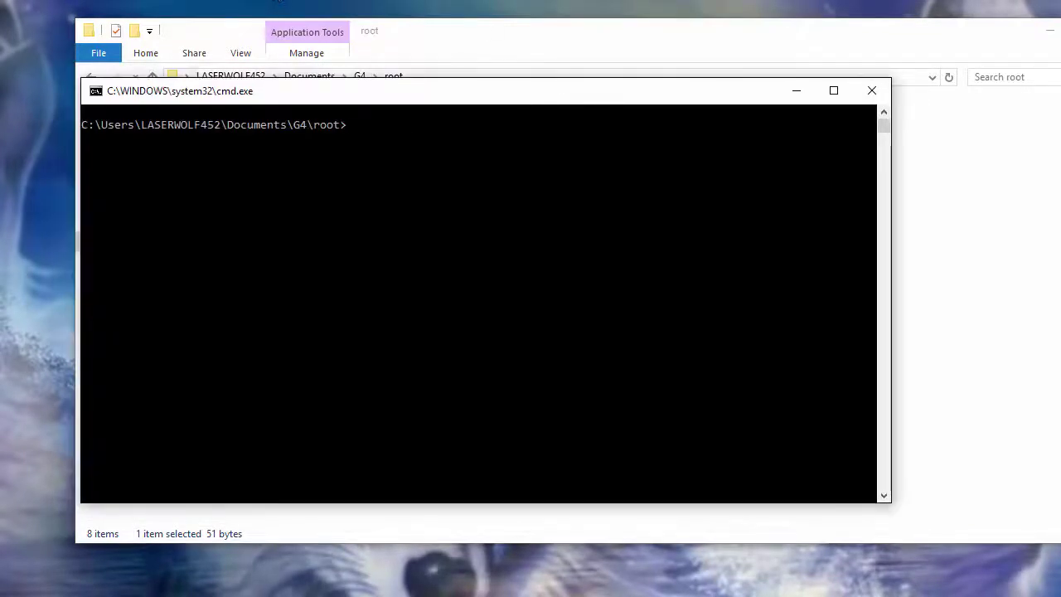
- Copy "Send_Command.exe \\.\COM" without the asterisk and # from step 10 of the XDA thread
{"action": "key", "text": "alt+Tab"}
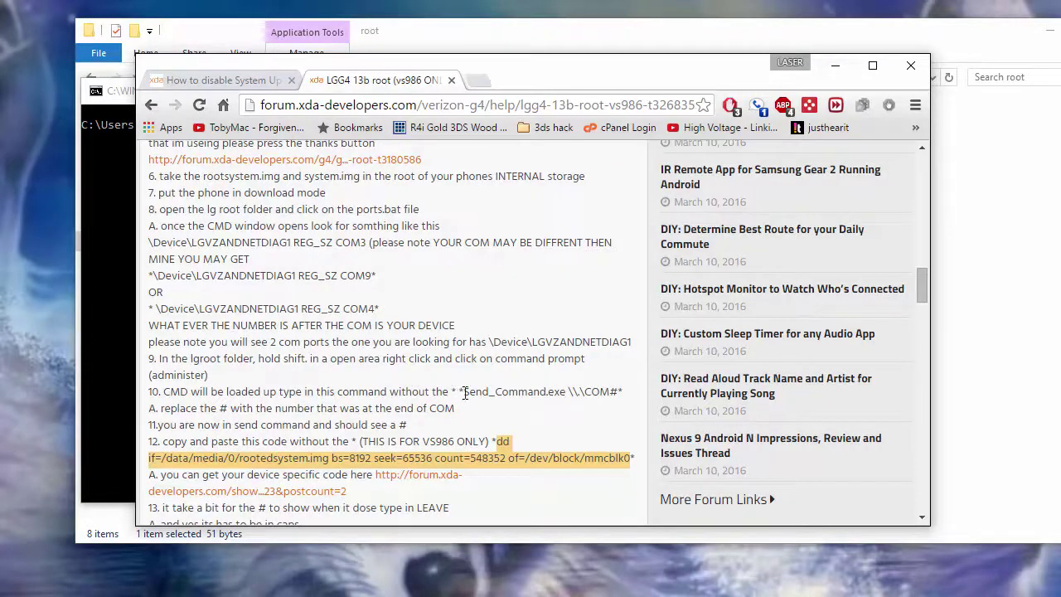
{"action": "left_click_drag", "start_coordinate": [463, 393], "coordinate": [492, 393]}
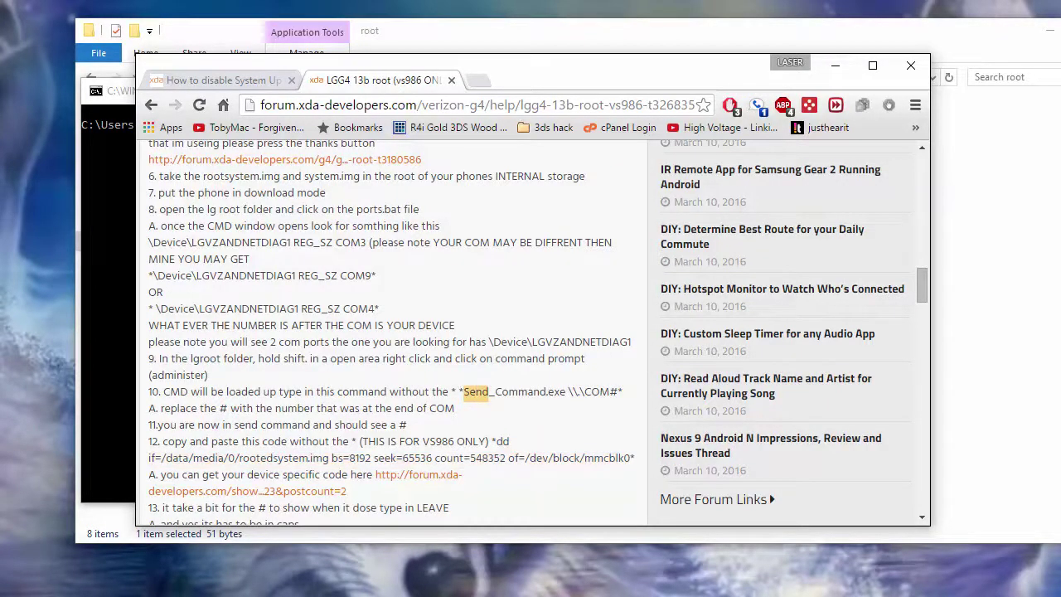
{"action": "scroll", "coordinate": [492, 393], "scroll_direction": "up", "scroll_amount": 5}
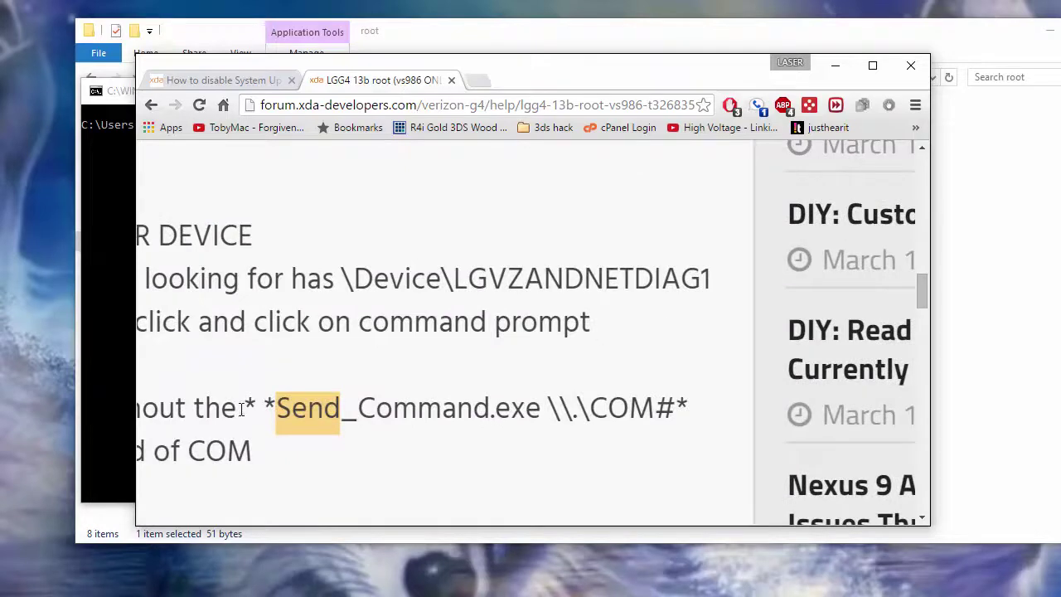
{"action": "left_click_drag", "start_coordinate": [265, 406], "coordinate": [276, 406]}
{"action": "left_click", "coordinate": [633, 406]}
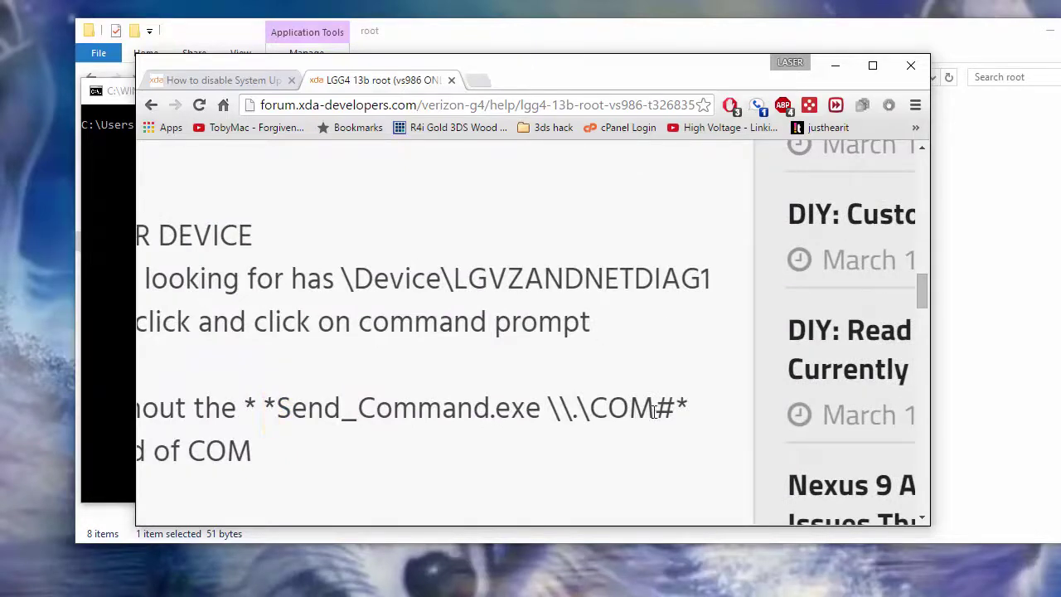
{"action": "left_click_drag", "start_coordinate": [654, 406], "coordinate": [275, 406]}
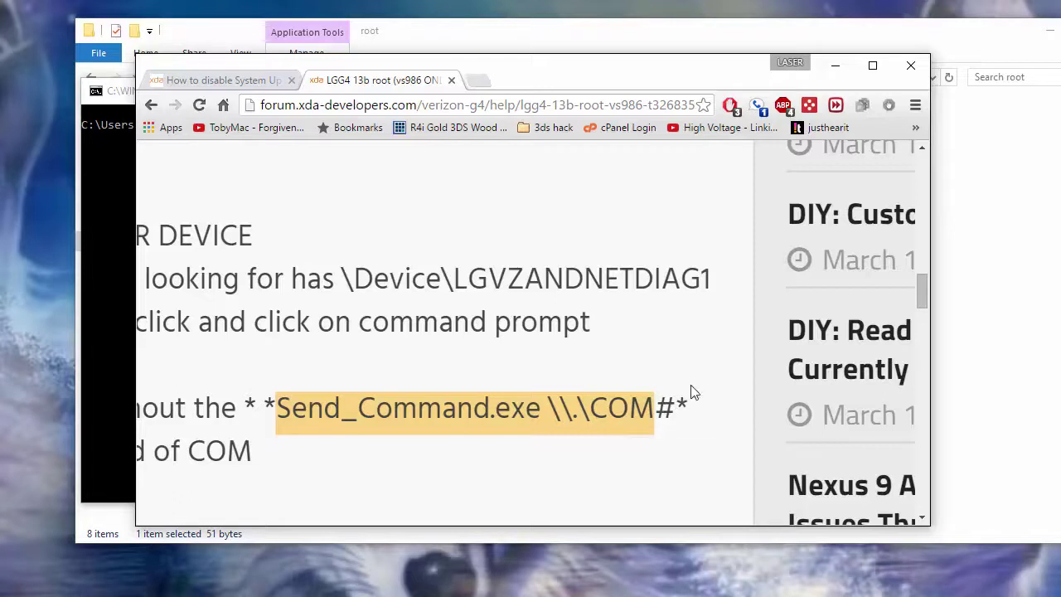
{"action": "right_click", "coordinate": [578, 424]}
{"action": "left_click", "coordinate": [625, 438]}
- Minimize the browser and run Send_Command.exe \\.\COM3 in the command window
{"action": "left_click", "coordinate": [835, 65]}
{"action": "type", "text": "Send_Command.exe \\\\.\\COM"}
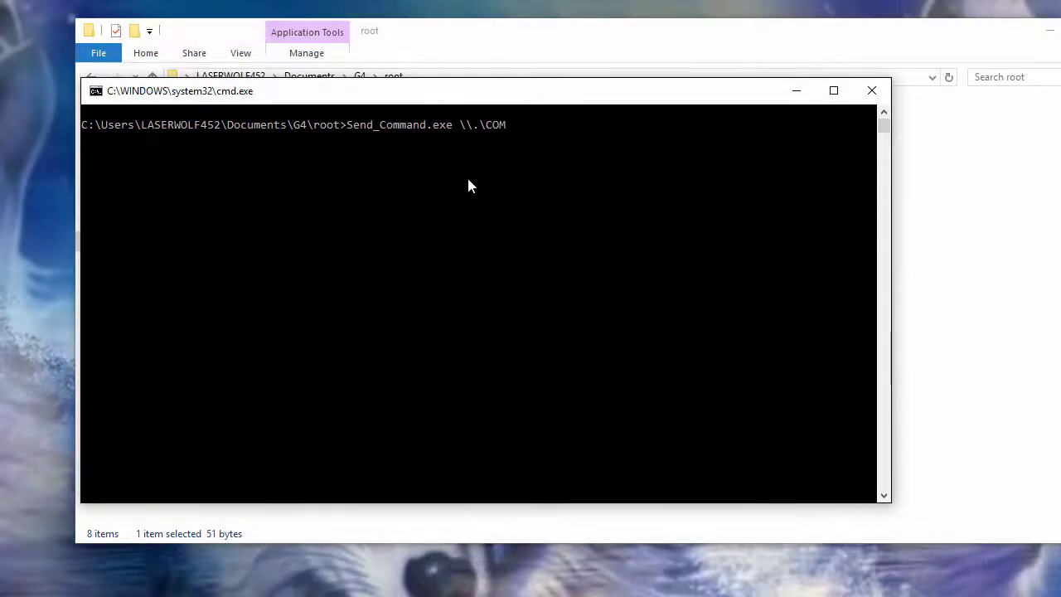
{"action": "type", "text": "3"}
{"action": "key", "text": "Return"}
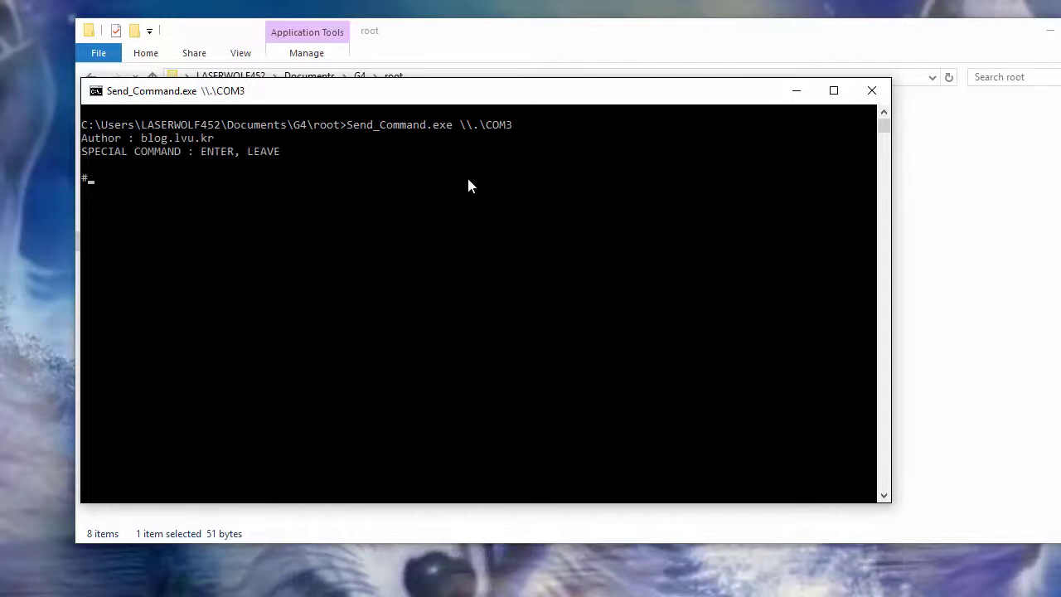
- Copy the VS986 dd command for rootedsystem.img, without its asterisks, from step 12 of the XDA thread
{"action": "left_click", "coordinate": [650, 47]}
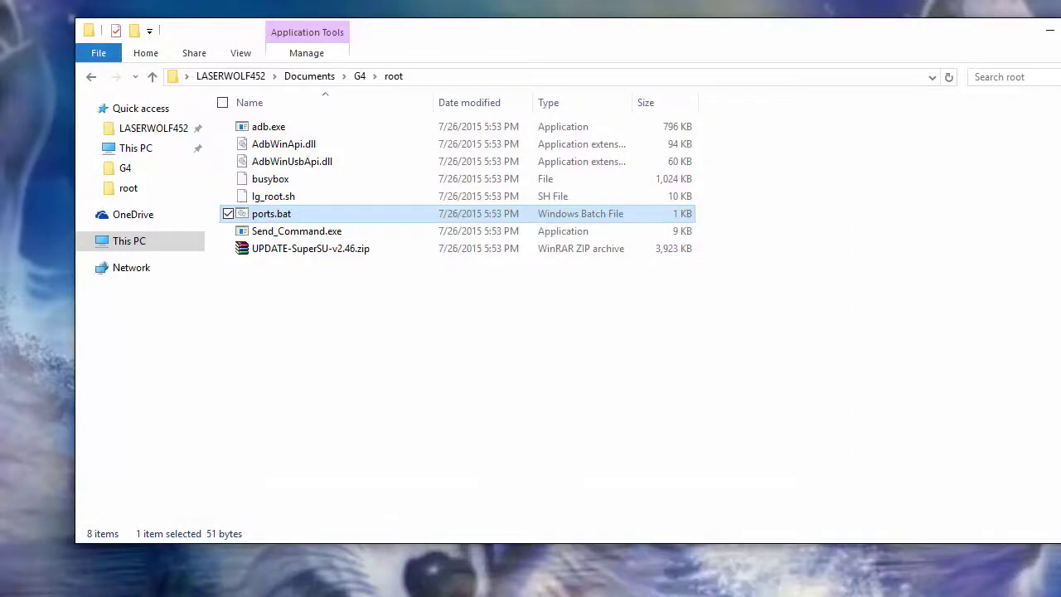
{"action": "key", "text": "alt+Tab"}
{"action": "scroll", "coordinate": [494, 389], "scroll_direction": "down", "scroll_amount": 3}
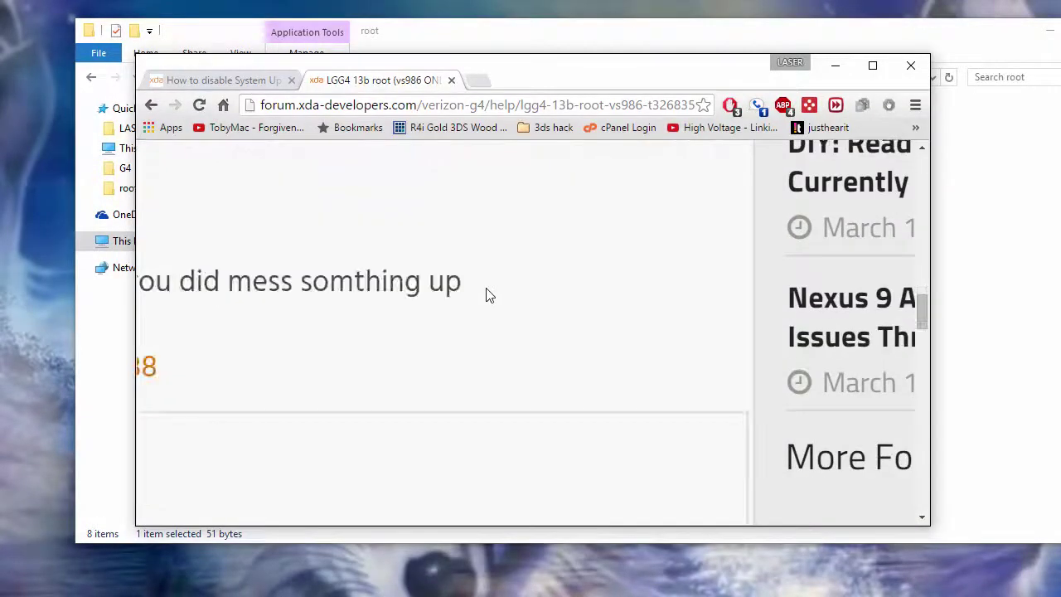
{"action": "scroll", "coordinate": [490, 294], "scroll_direction": "down", "scroll_amount": 3}
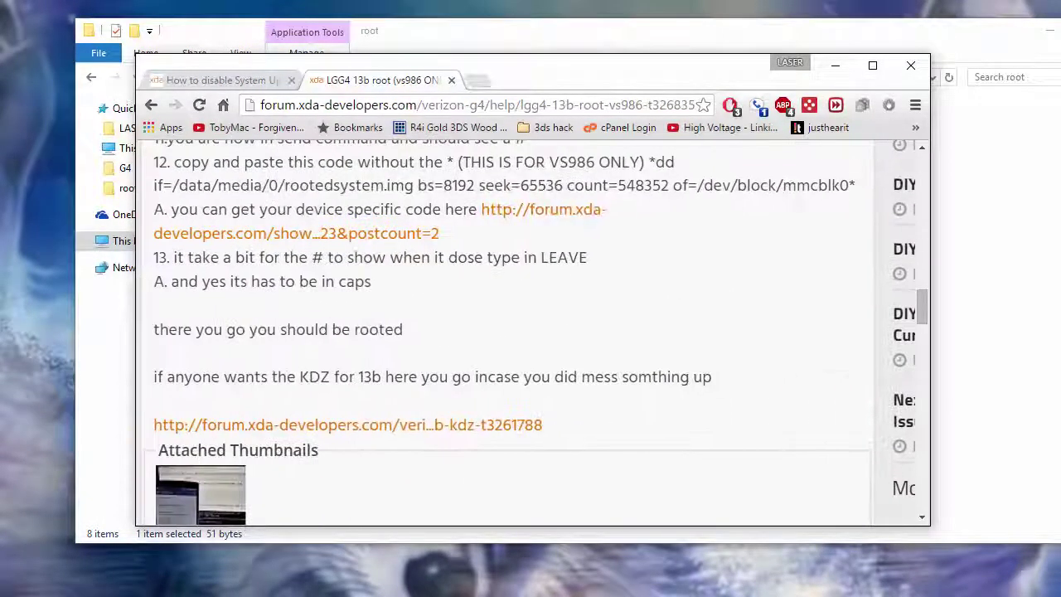
{"action": "scroll", "coordinate": [601, 385], "scroll_direction": "up", "scroll_amount": 1}
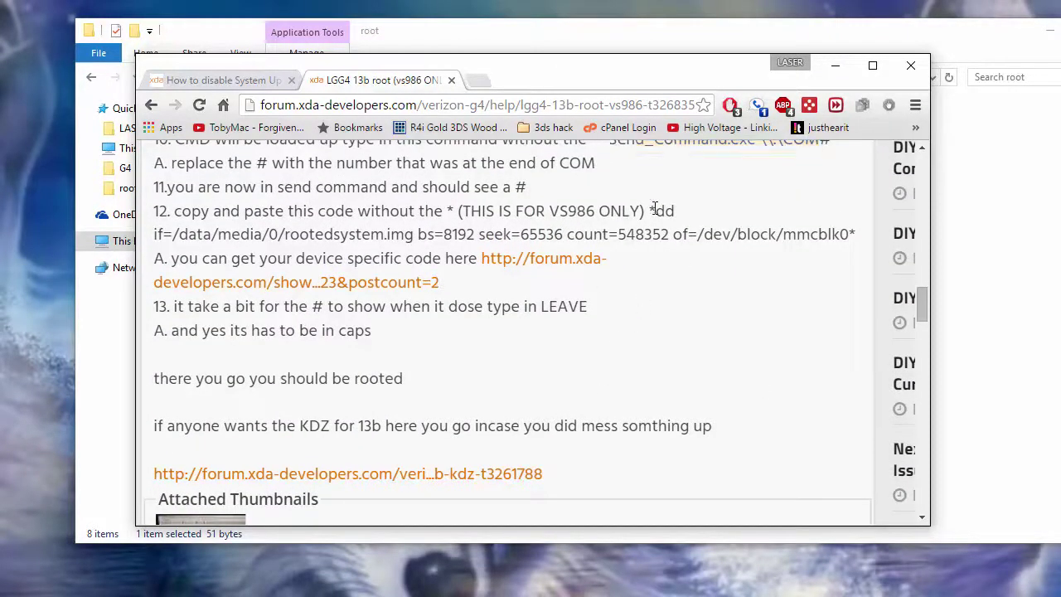
{"action": "left_click_drag", "start_coordinate": [654, 211], "coordinate": [854, 235]}
{"action": "right_click", "coordinate": [820, 234]}
{"action": "left_click", "coordinate": [841, 243]}
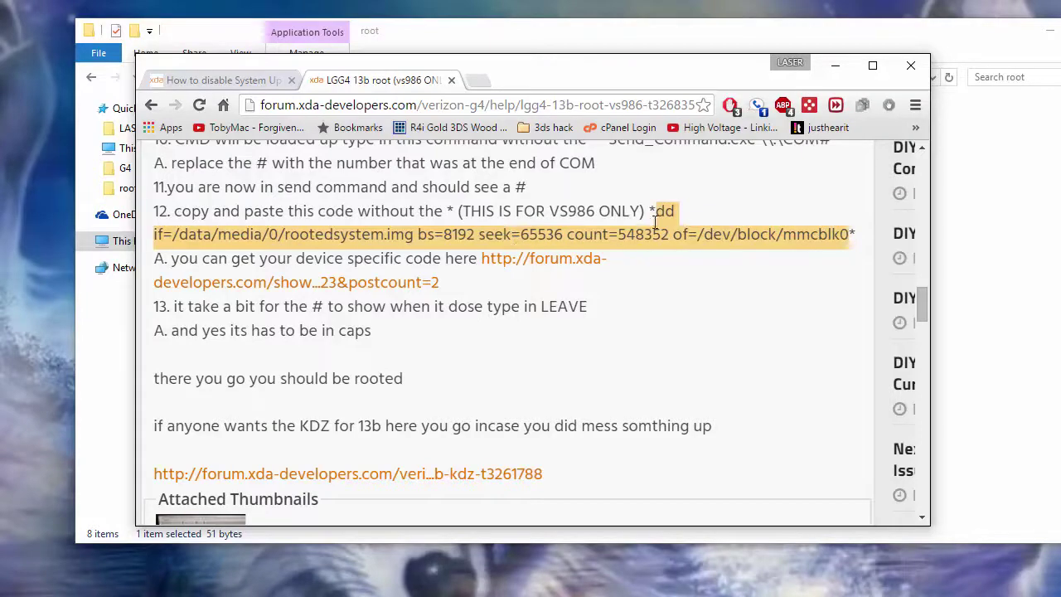
{"action": "scroll", "coordinate": [655, 222], "scroll_direction": "up", "scroll_amount": 5}
{"action": "scroll", "coordinate": [655, 222], "scroll_direction": "down", "scroll_amount": 5}
{"action": "scroll", "coordinate": [654, 222], "scroll_direction": "up", "scroll_amount": 3}
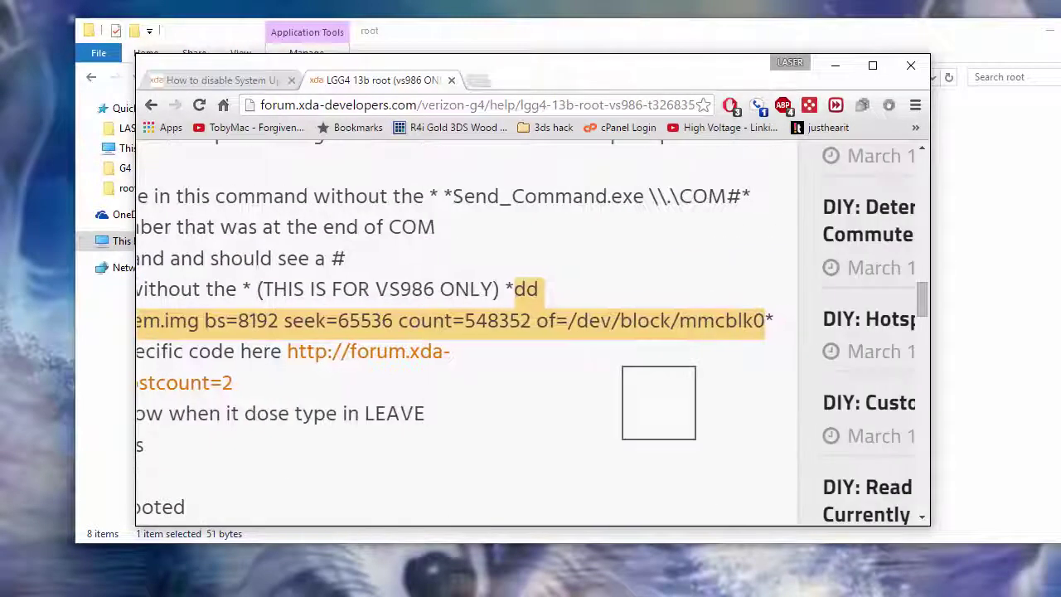
{"action": "scroll", "coordinate": [659, 402], "scroll_direction": "up", "scroll_amount": 2}
{"action": "scroll", "coordinate": [659, 402], "scroll_direction": "down", "scroll_amount": 4}
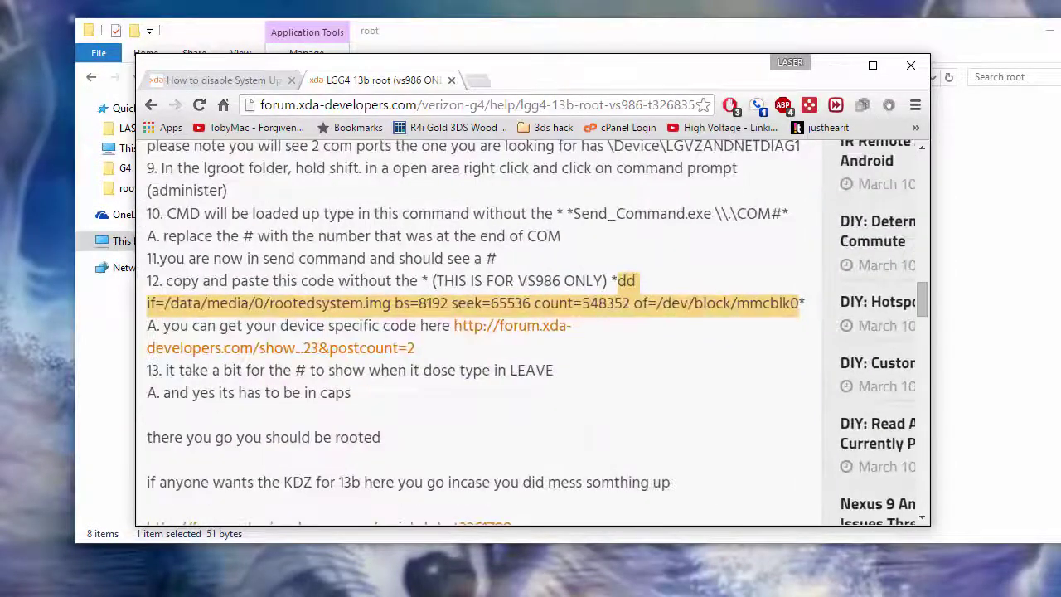
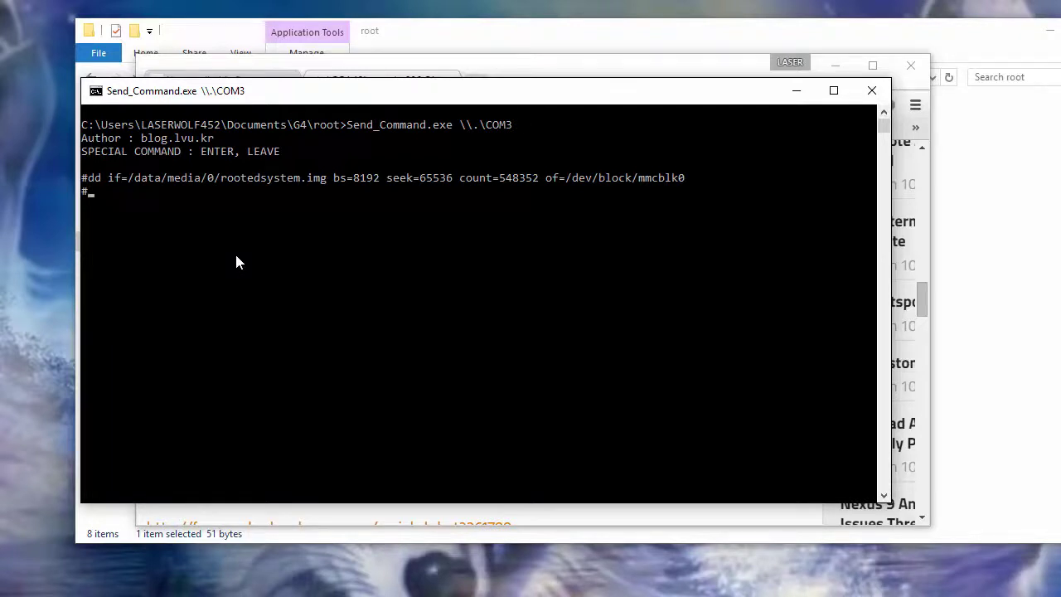
- Exit the Send_Command session with the uppercase LEAVE command
{"action": "type", "text": "lea"}
{"action": "key", "text": "BackSpace"}
{"action": "key", "text": "BackSpace"}
{"action": "key", "text": "BackSpace"}
{"action": "type", "text": "LE"}
{"action": "type", "text": "LEAVE"}
{"action": "key", "text": "Return"}
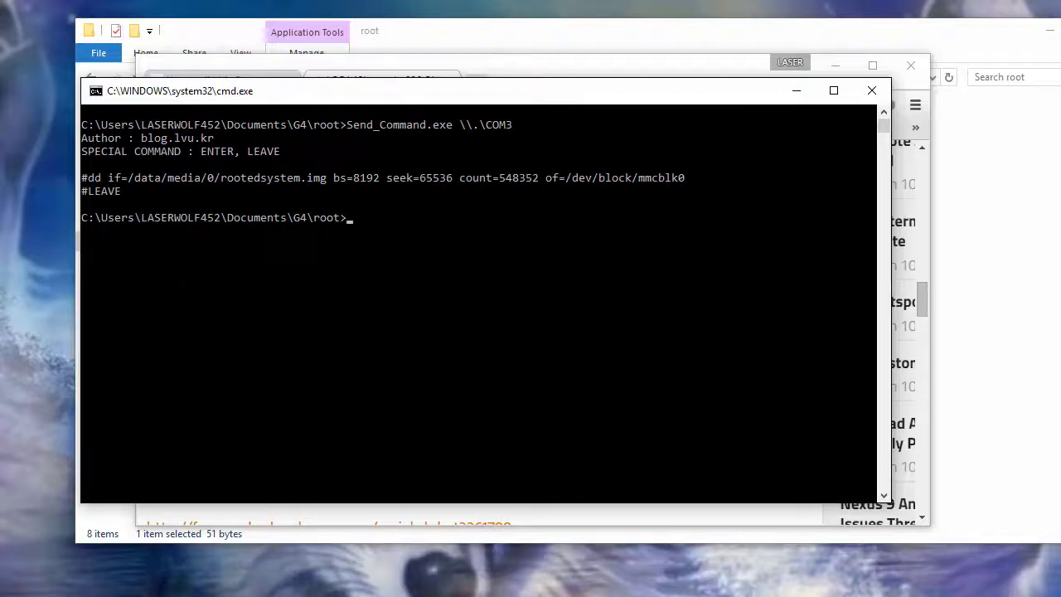
- Open the Start screen
{"action": "key", "text": "super"}
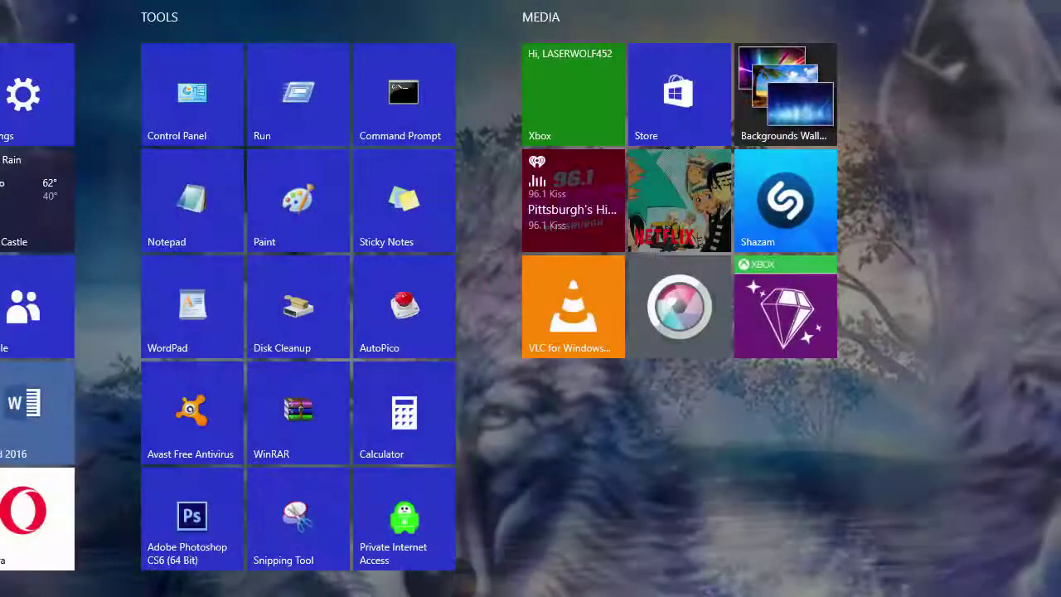